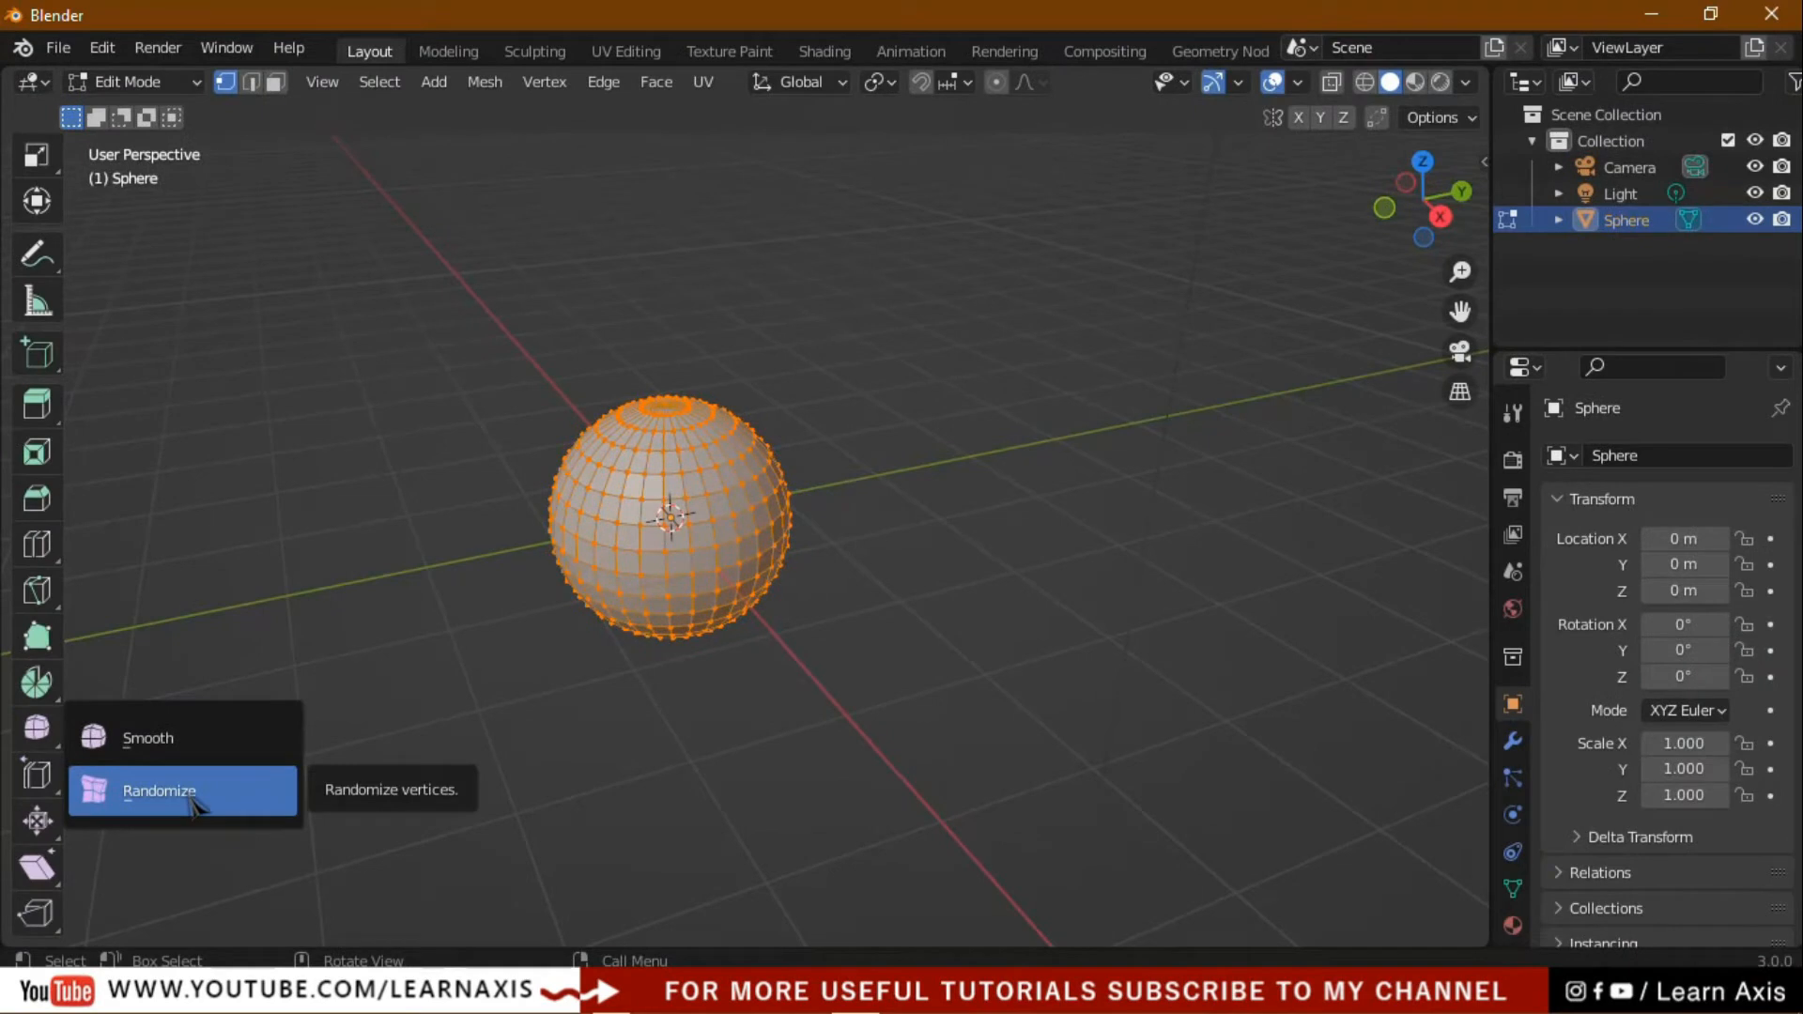
Randomize all of the sphere's vertices with the Randomize tool to roughen its surface, then clear the selection
click(192, 802)
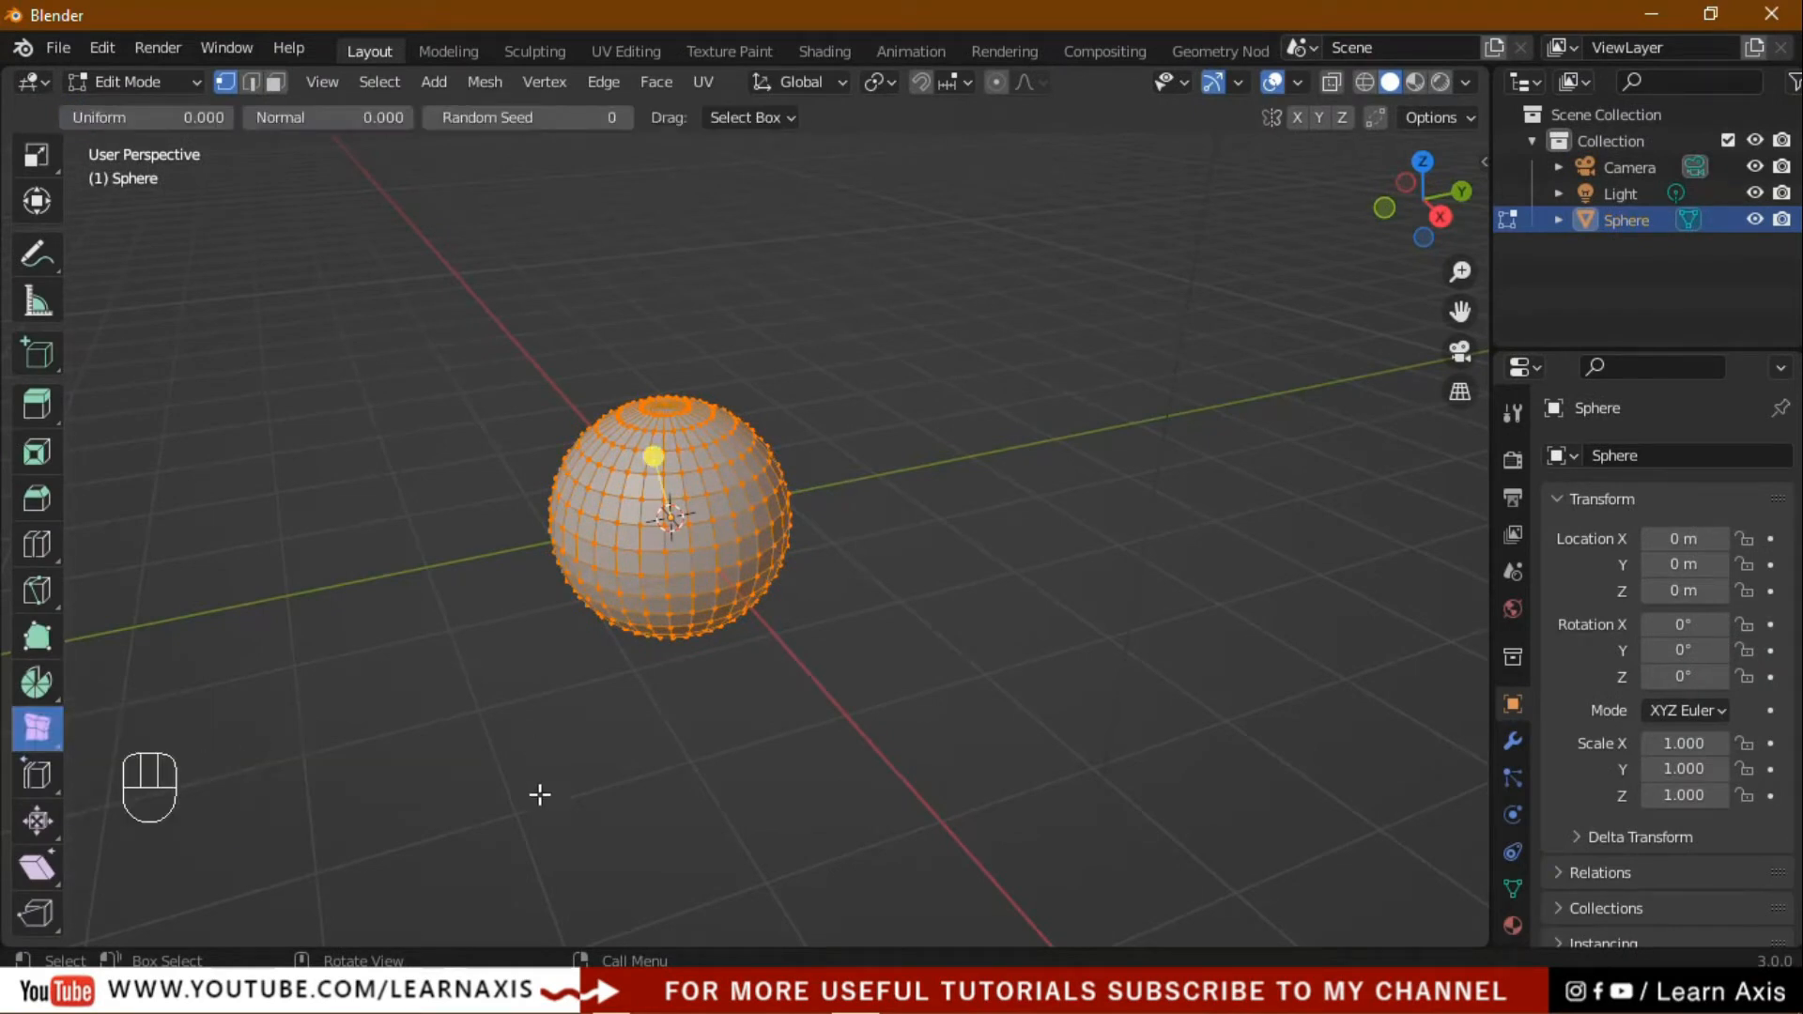
middle_drag(603, 695, 620, 652)
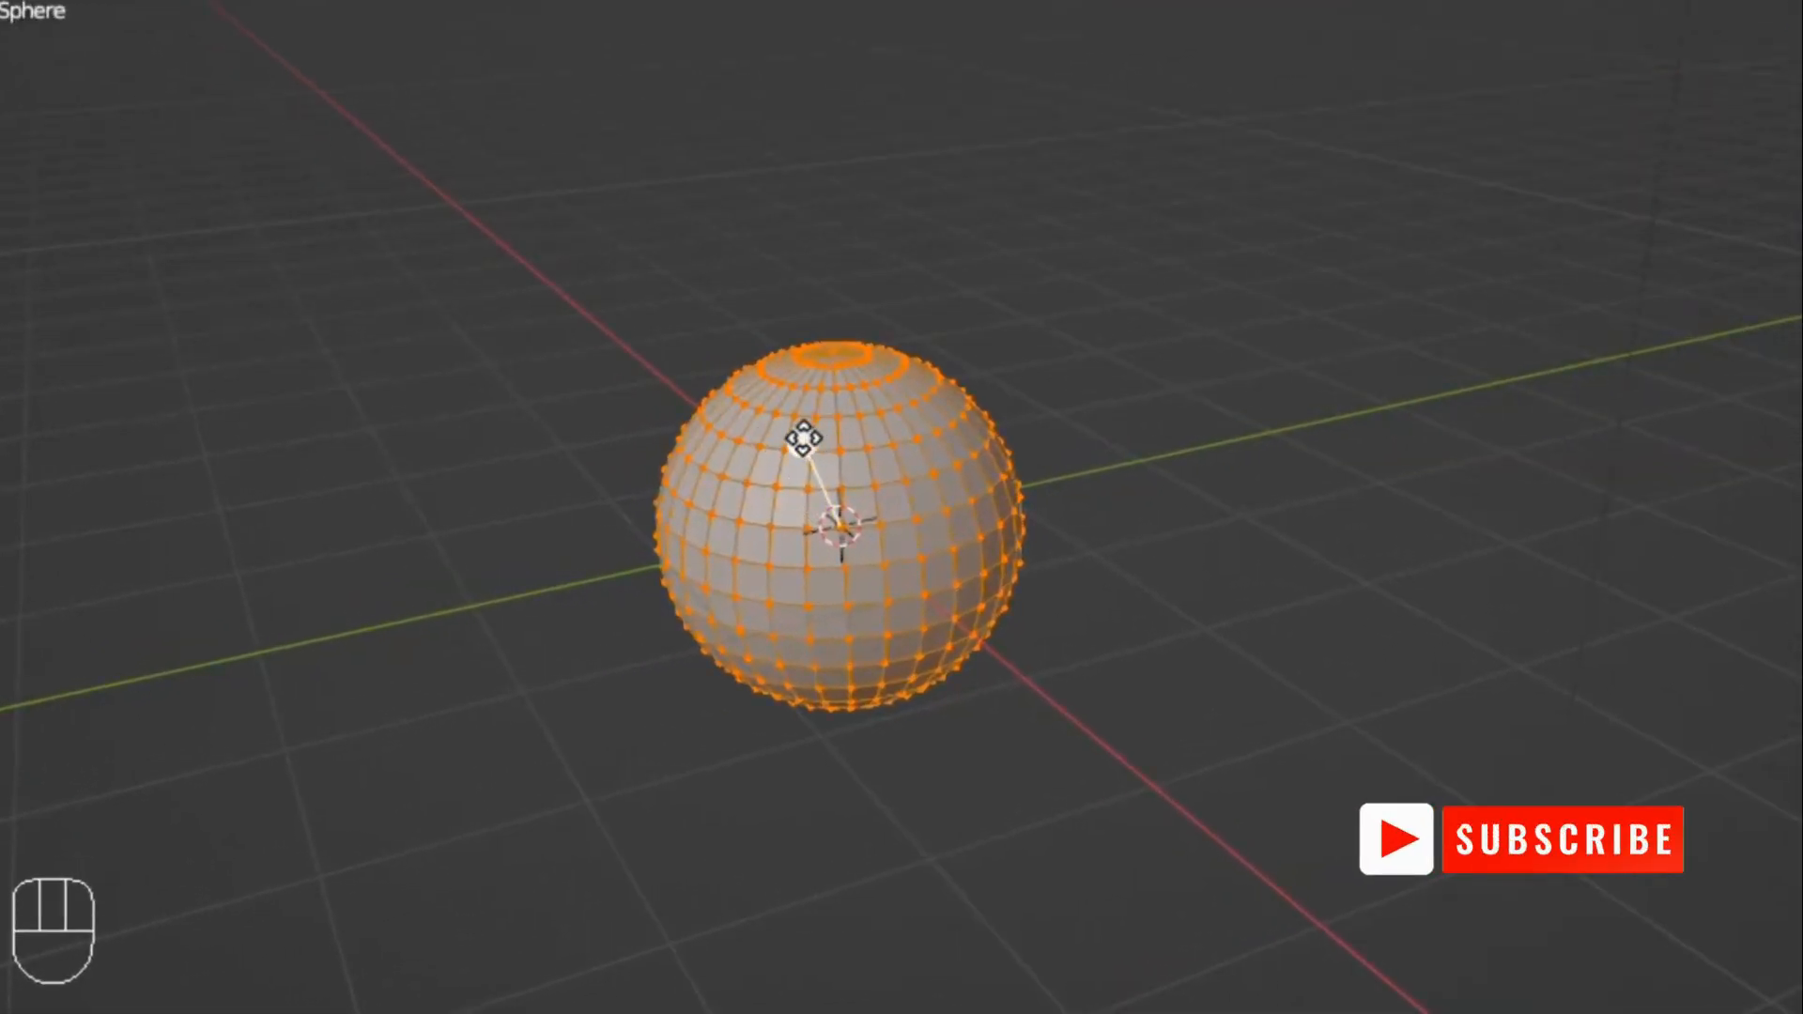
drag(803, 438, 772, 327)
click(946, 865)
middle_drag(805, 769, 1550, 716)
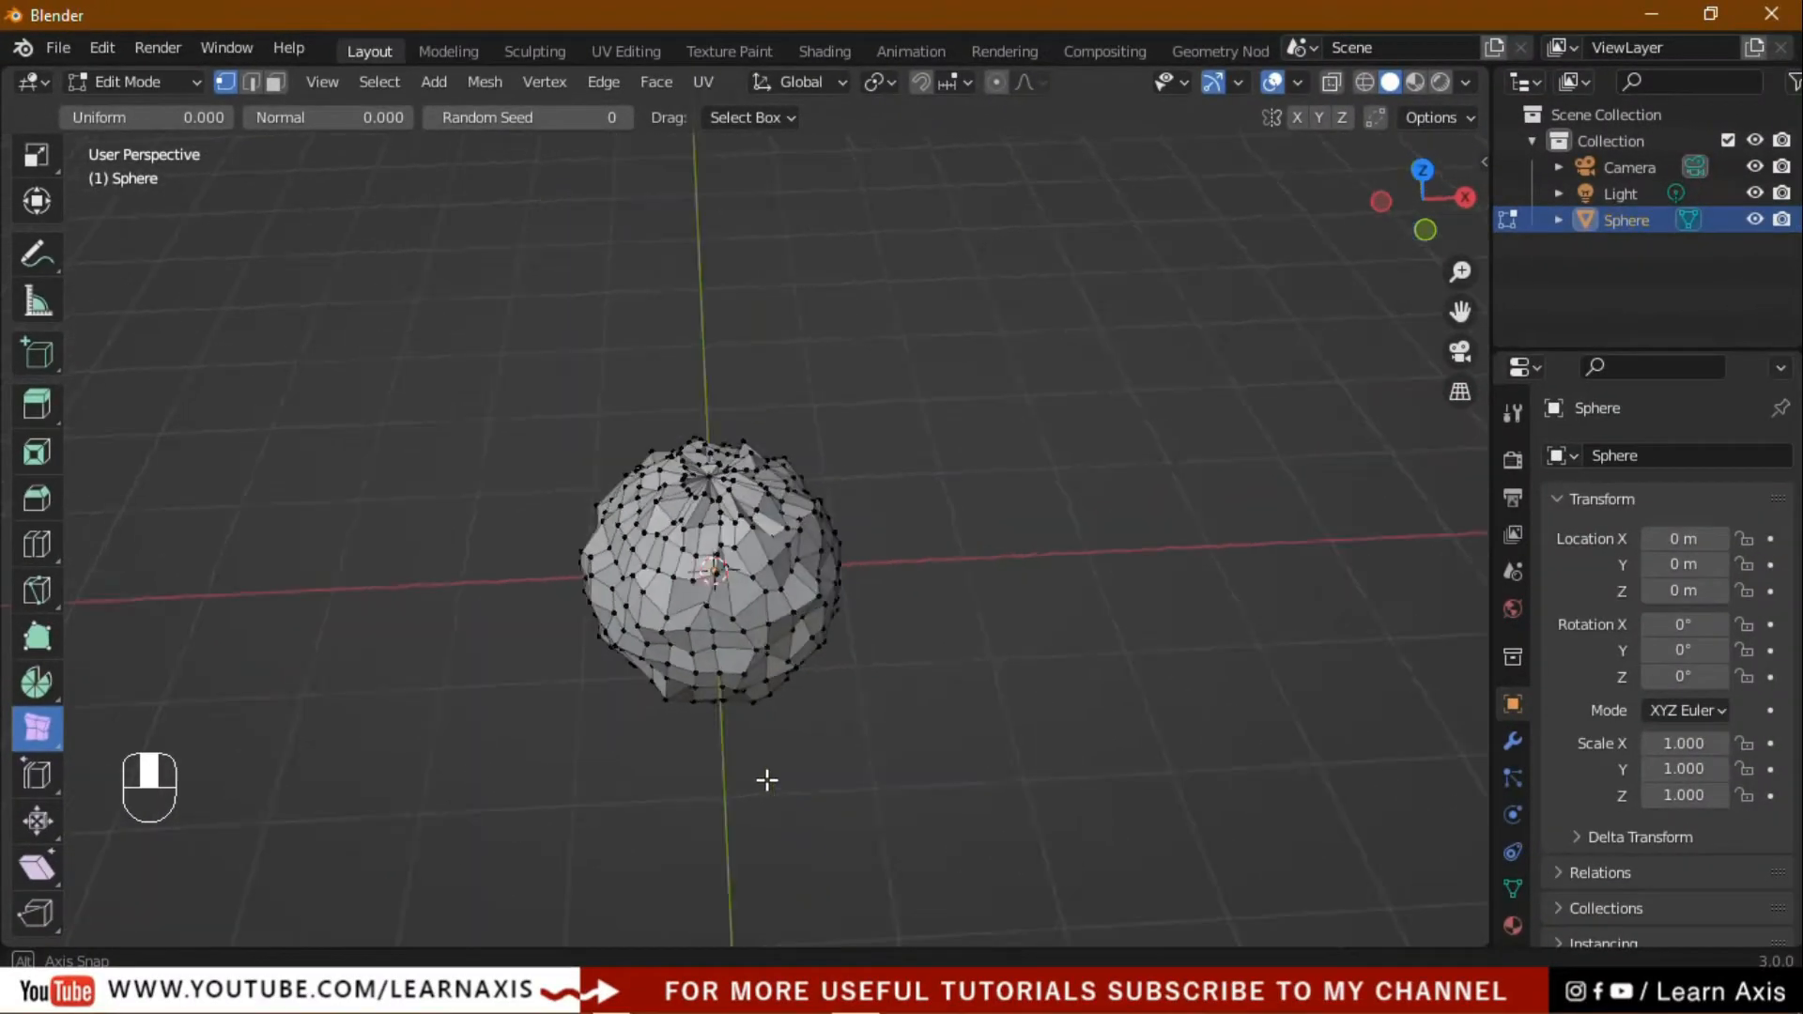
Examine the roughened sphere from several sides in both Edit Mode and Object Mode
drag(765, 777, 636, 754)
middle_drag(636, 755, 583, 737)
scroll(601, 695, up, 4)
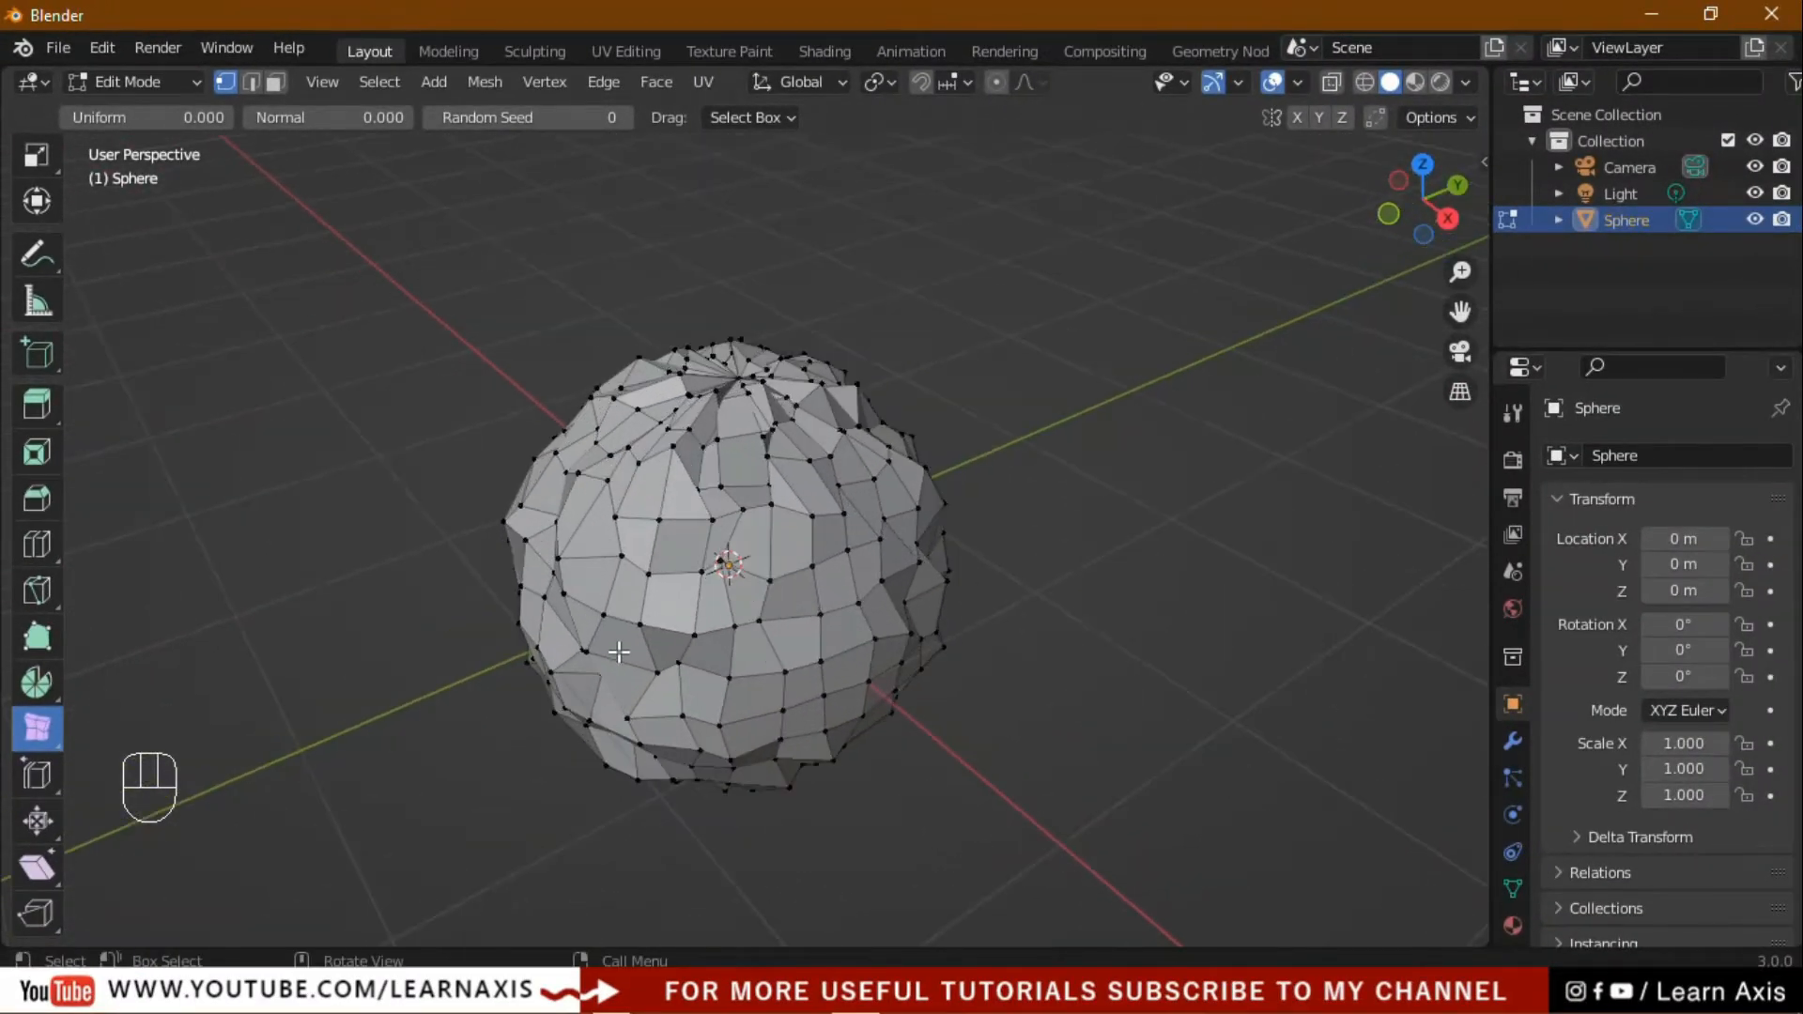
middle_drag(630, 679, 1015, 657)
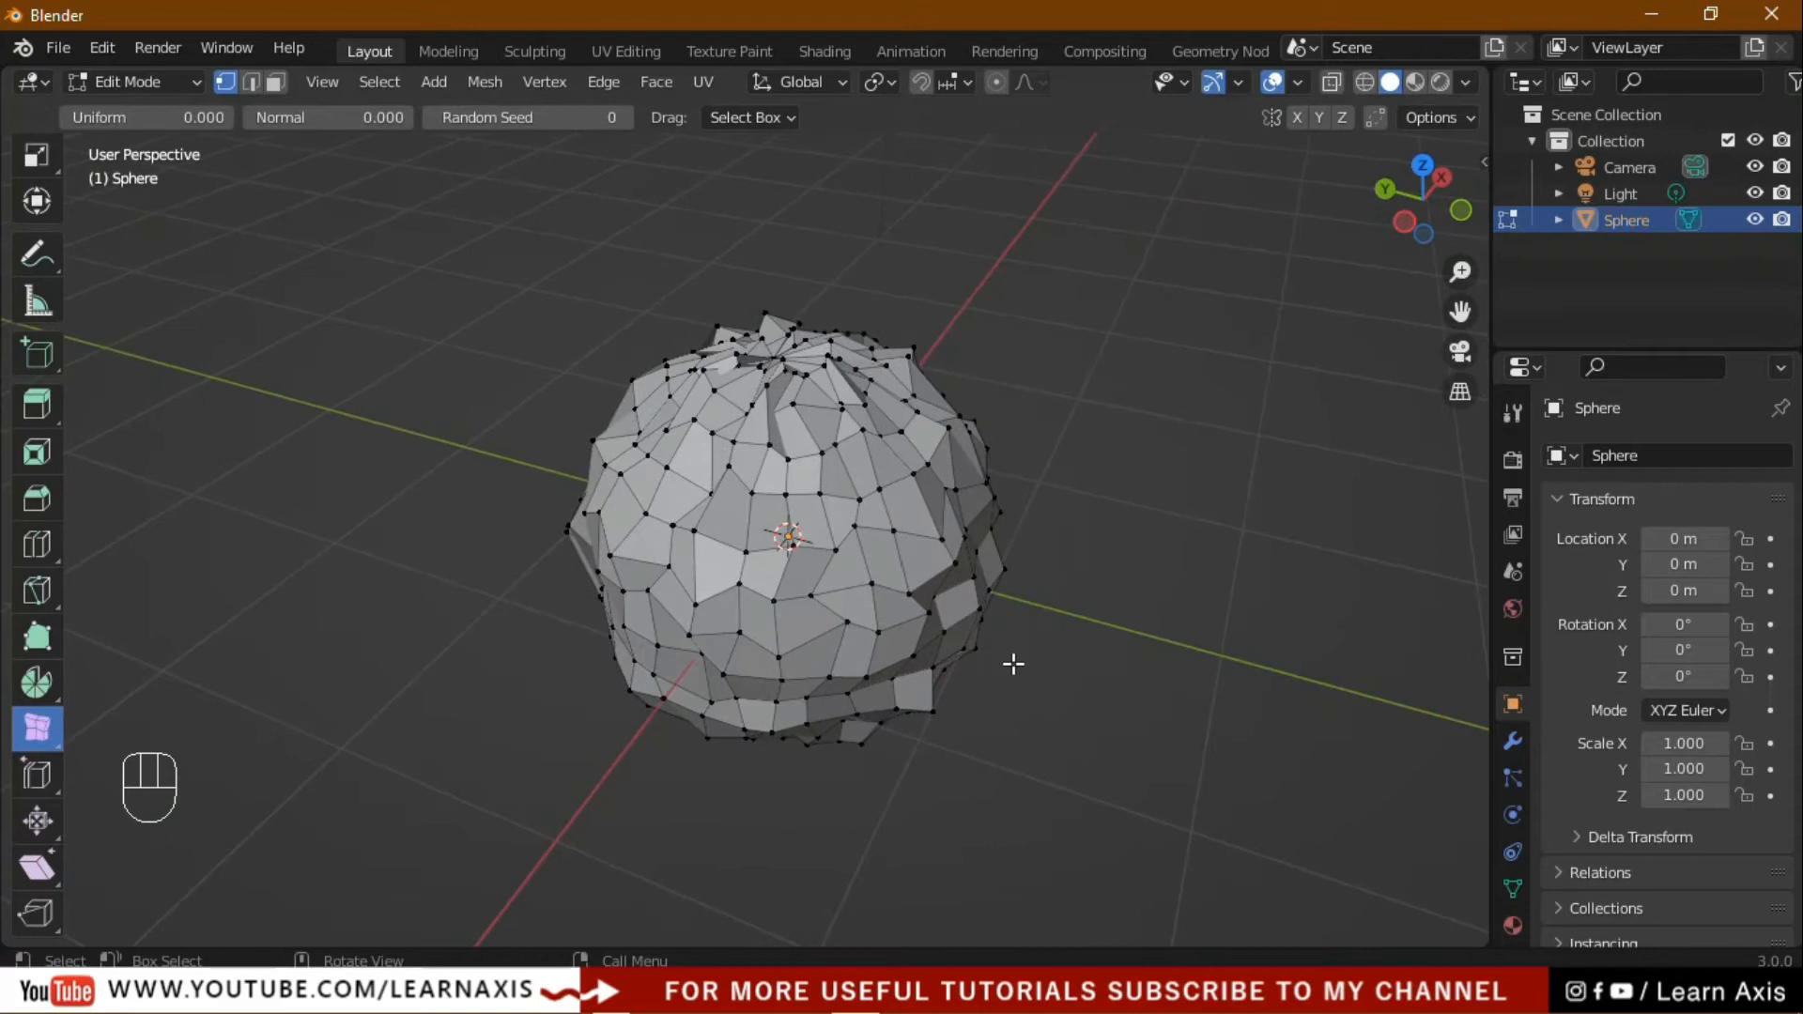
key(Tab)
click(1061, 751)
middle_drag(1095, 817, 1199, 776)
key(Tab)
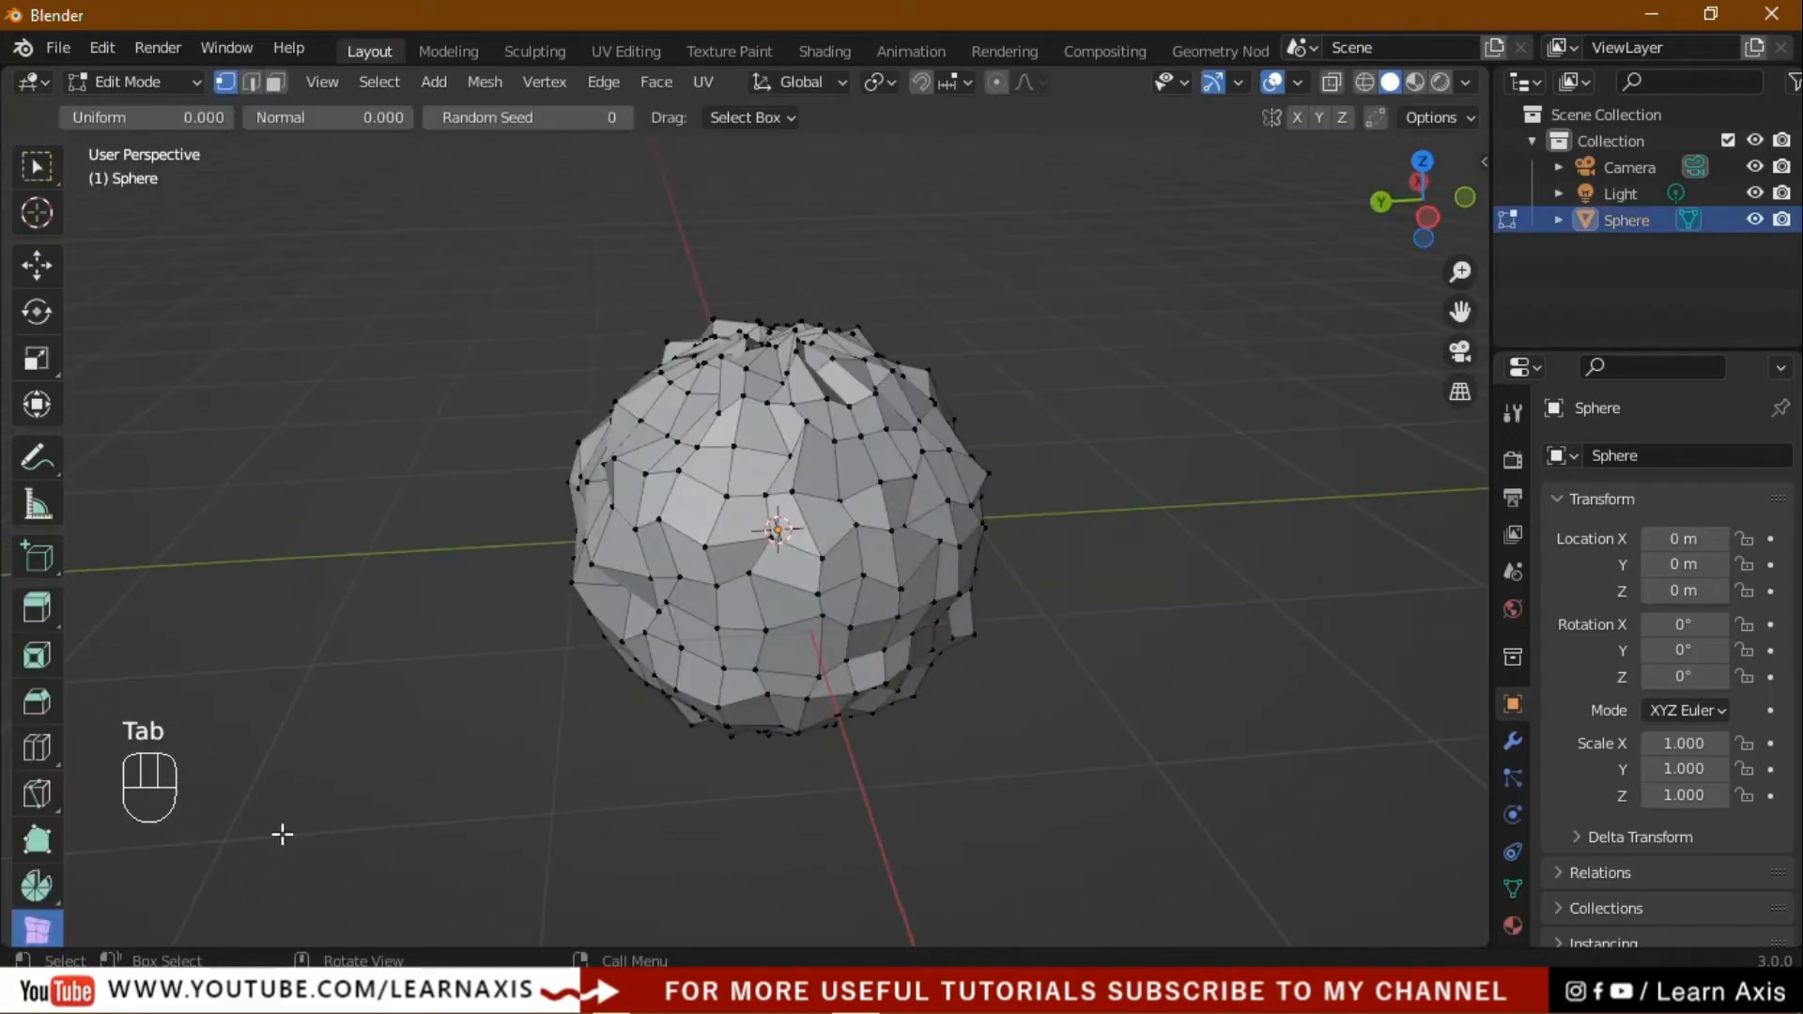
Select all of the sphere's vertices and smooth them repeatedly with the Smooth tool until the surface is even
scroll(37, 751, down, 4)
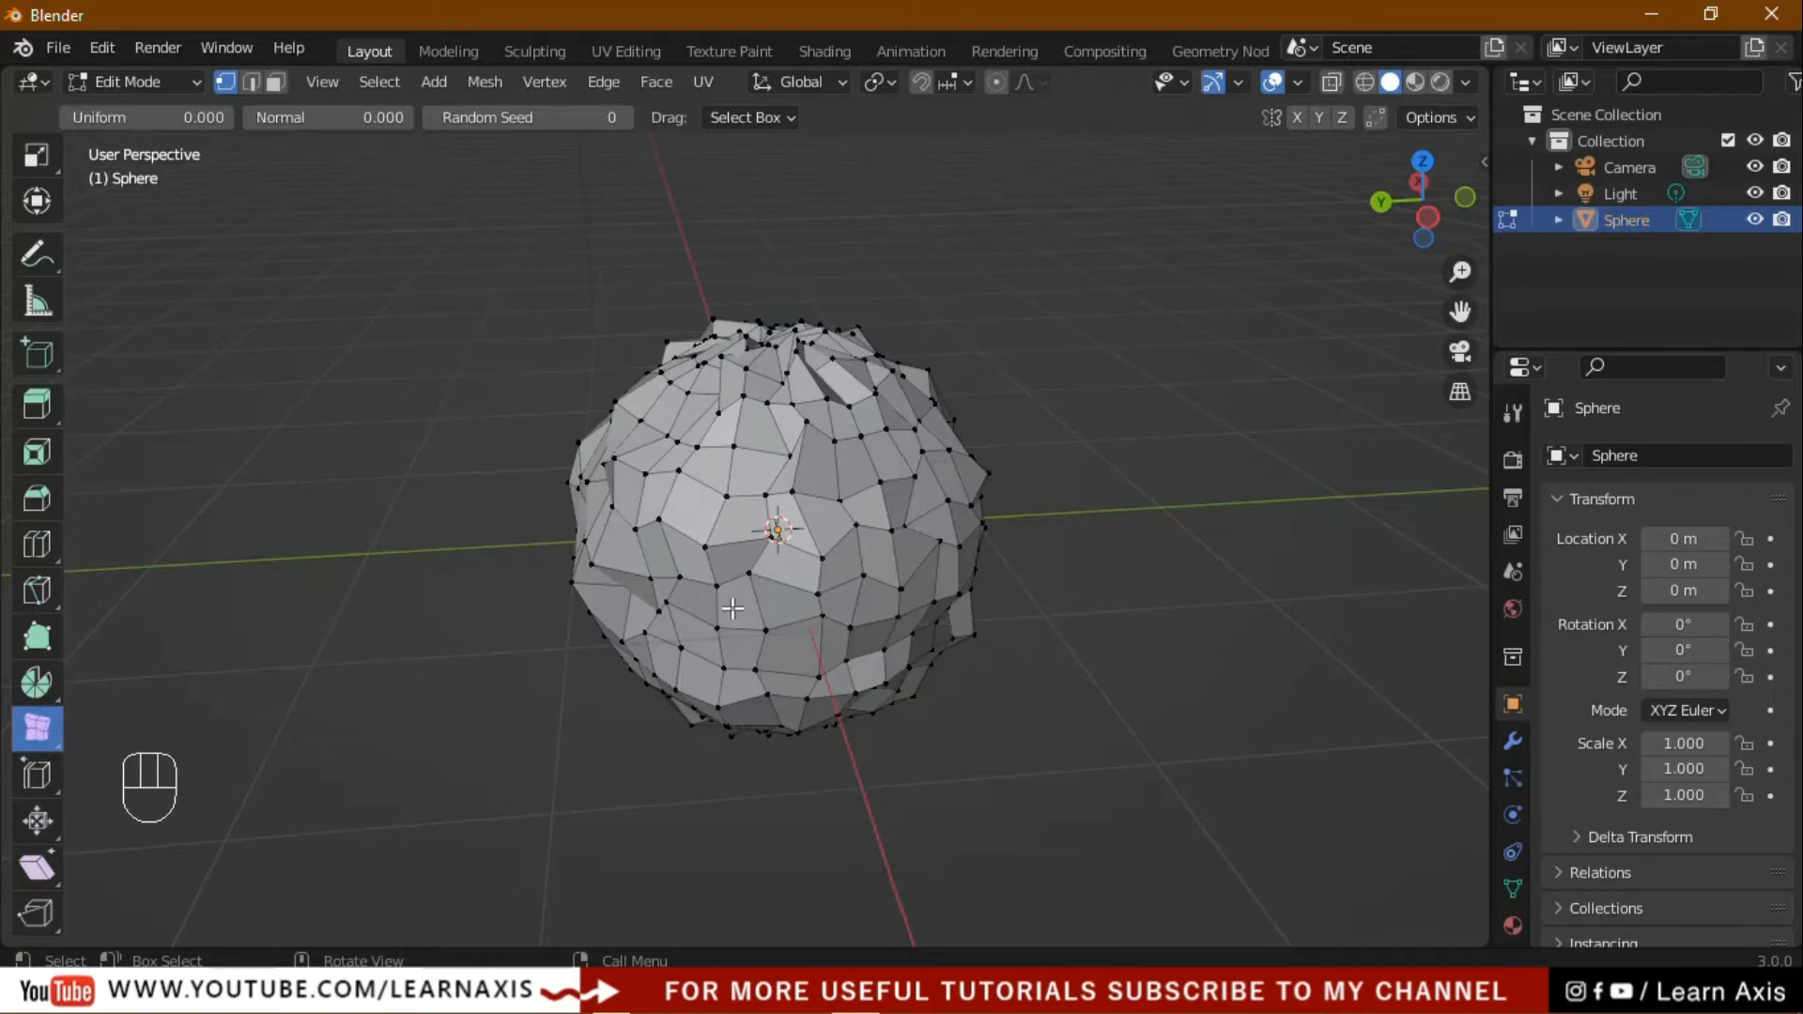
drag(56, 742, 210, 754)
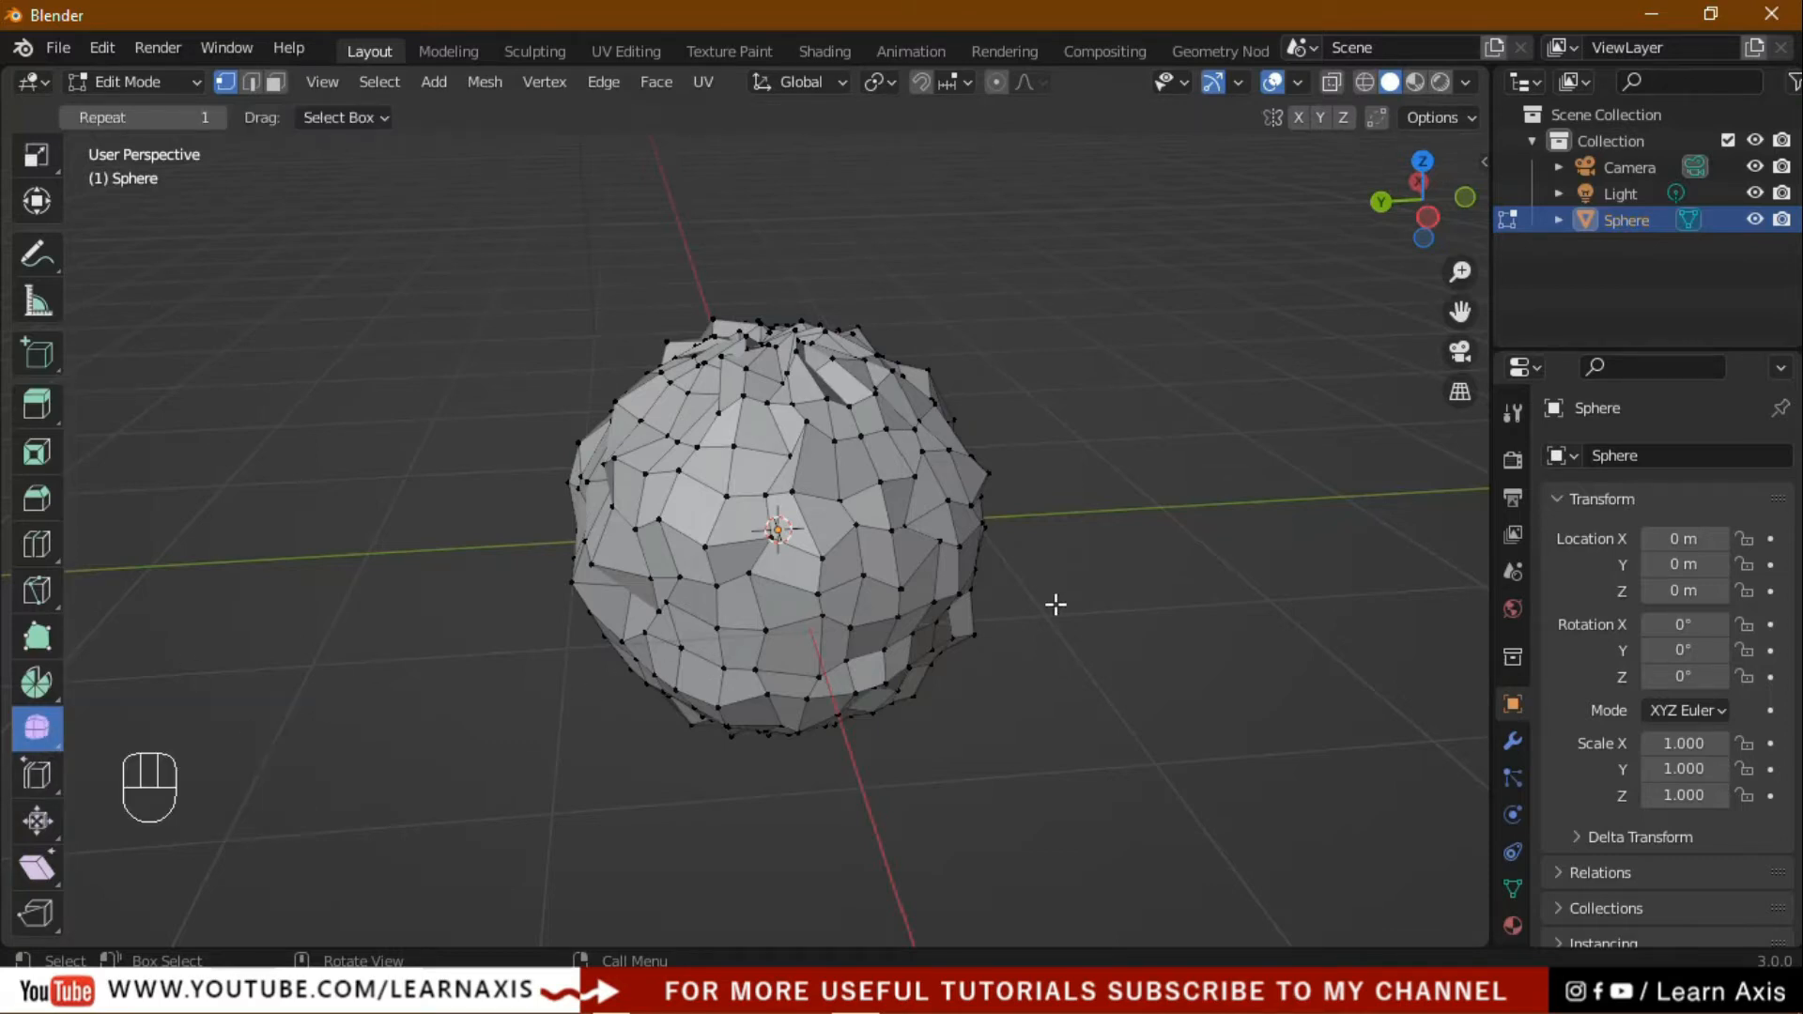
key(a)
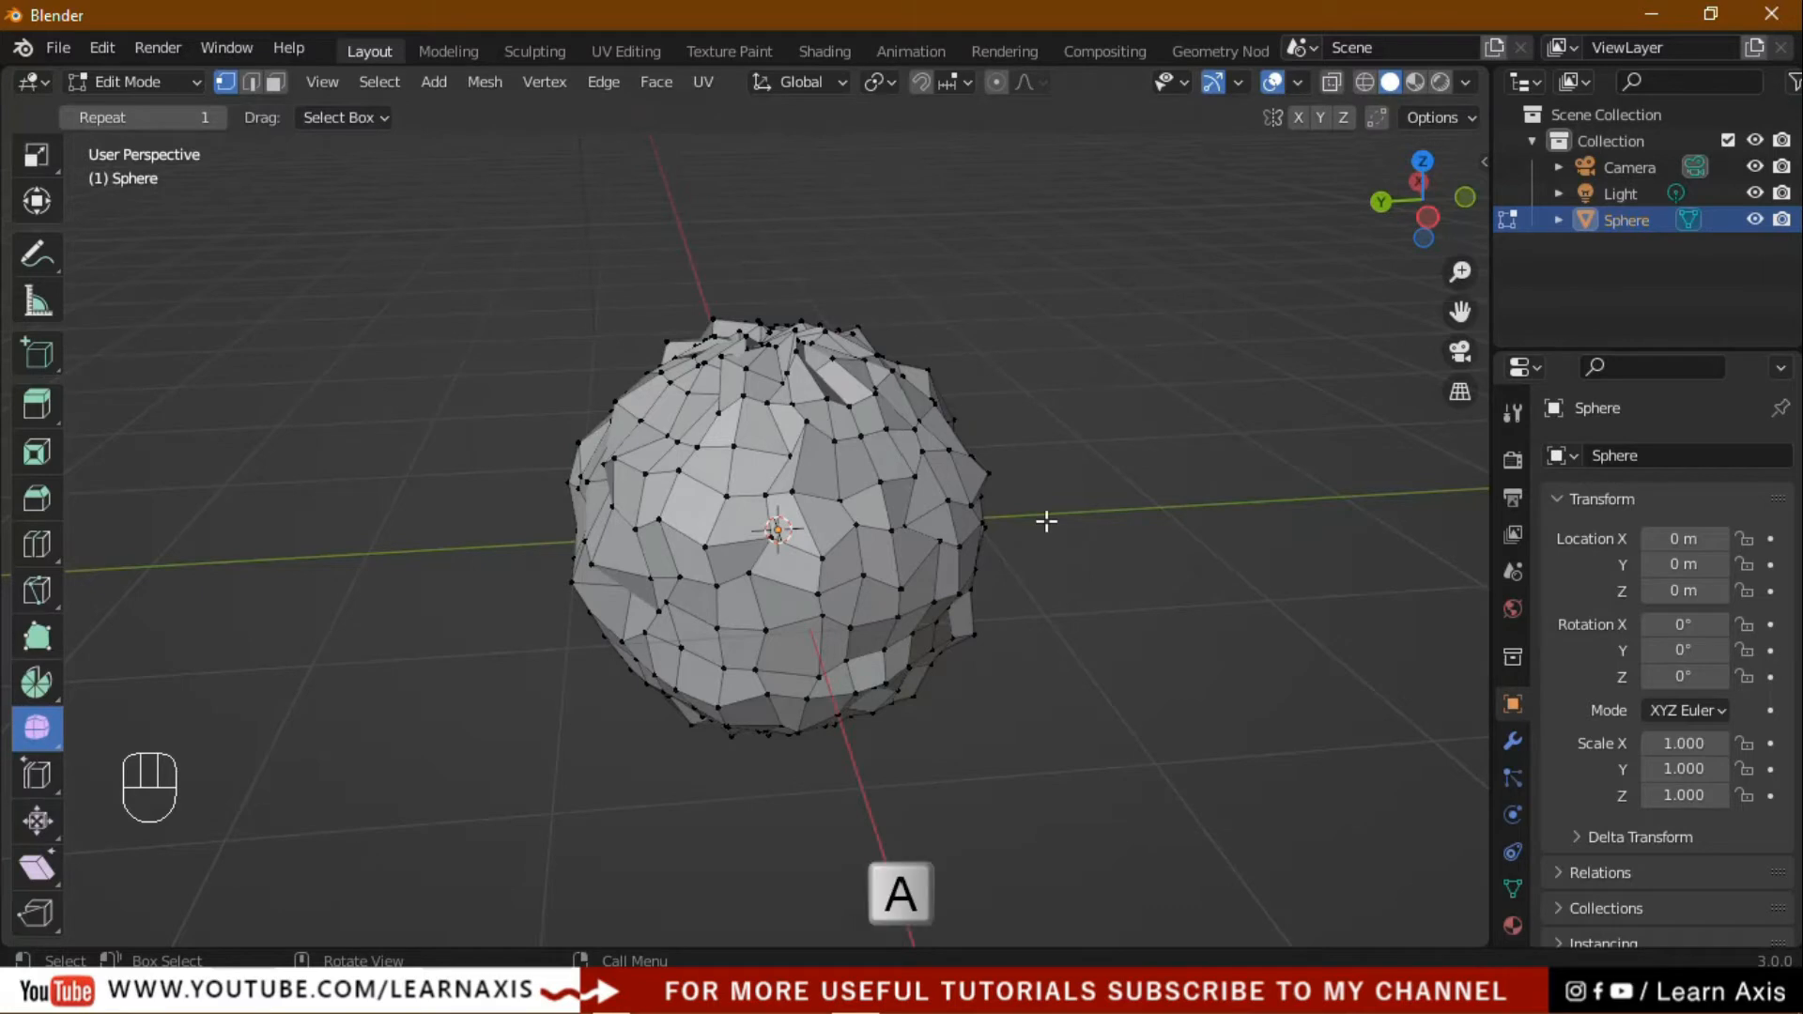
key(a)
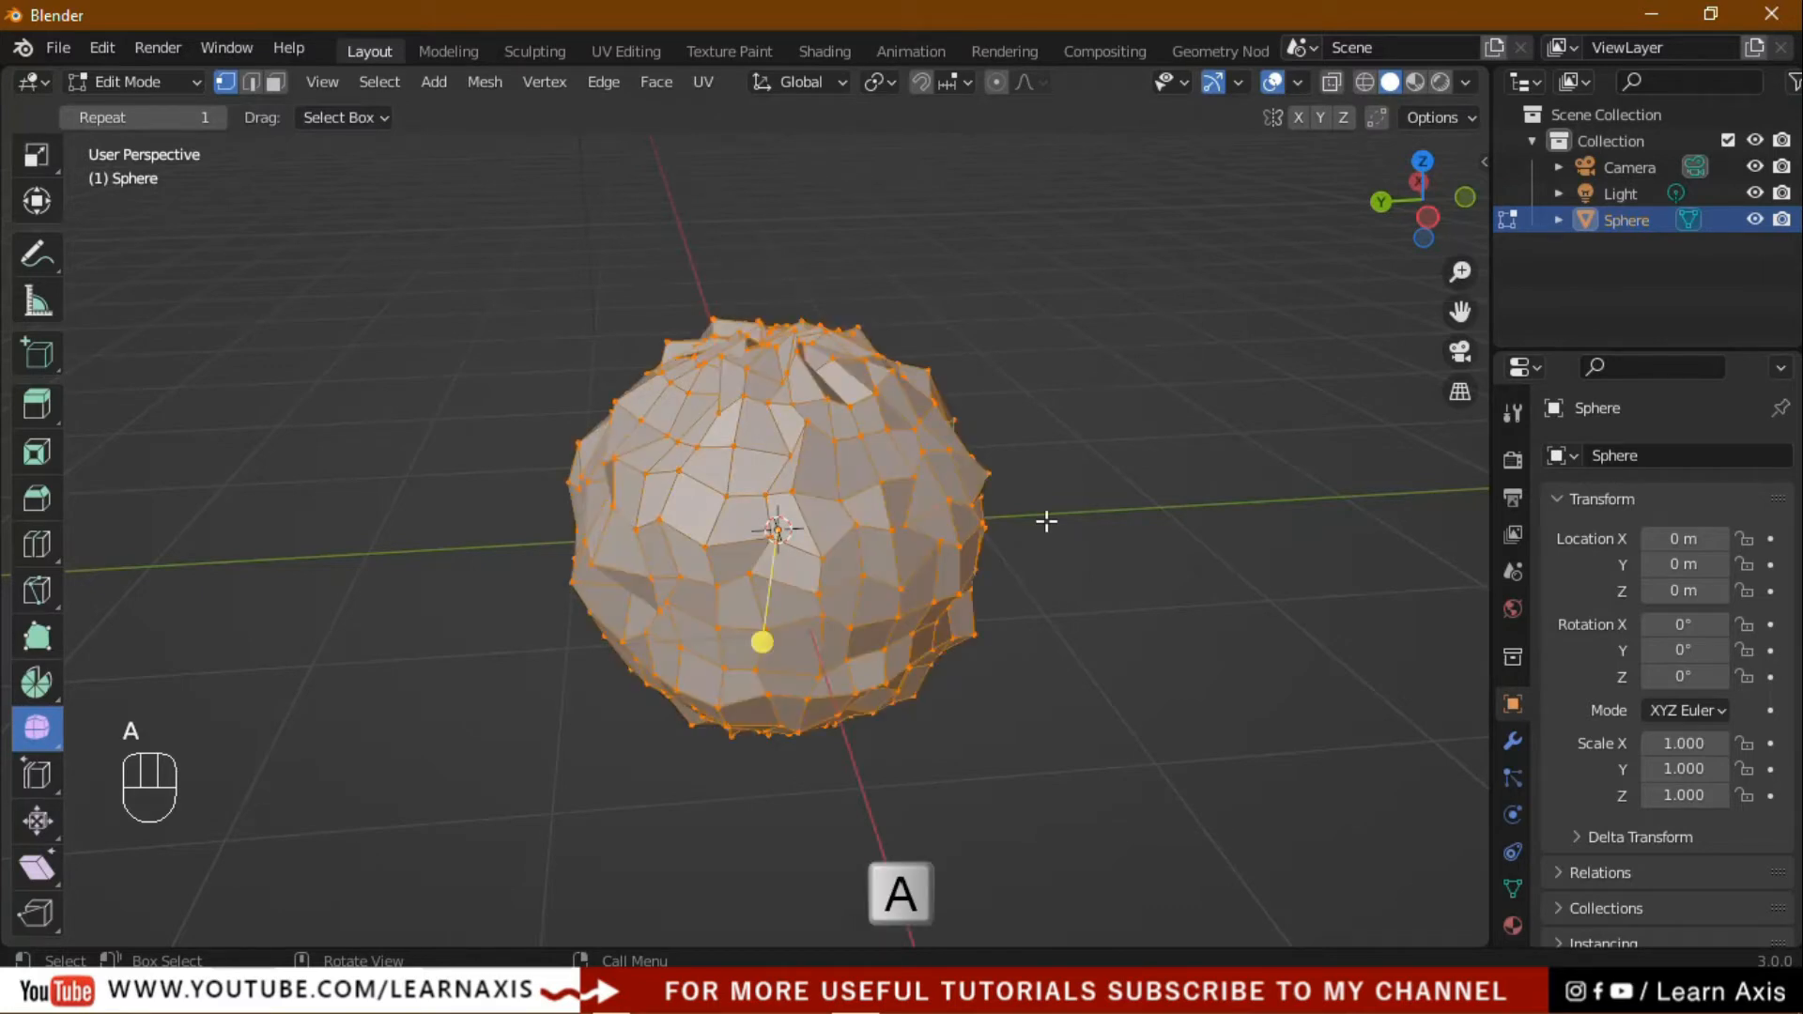
middle_drag(1068, 779, 824, 704)
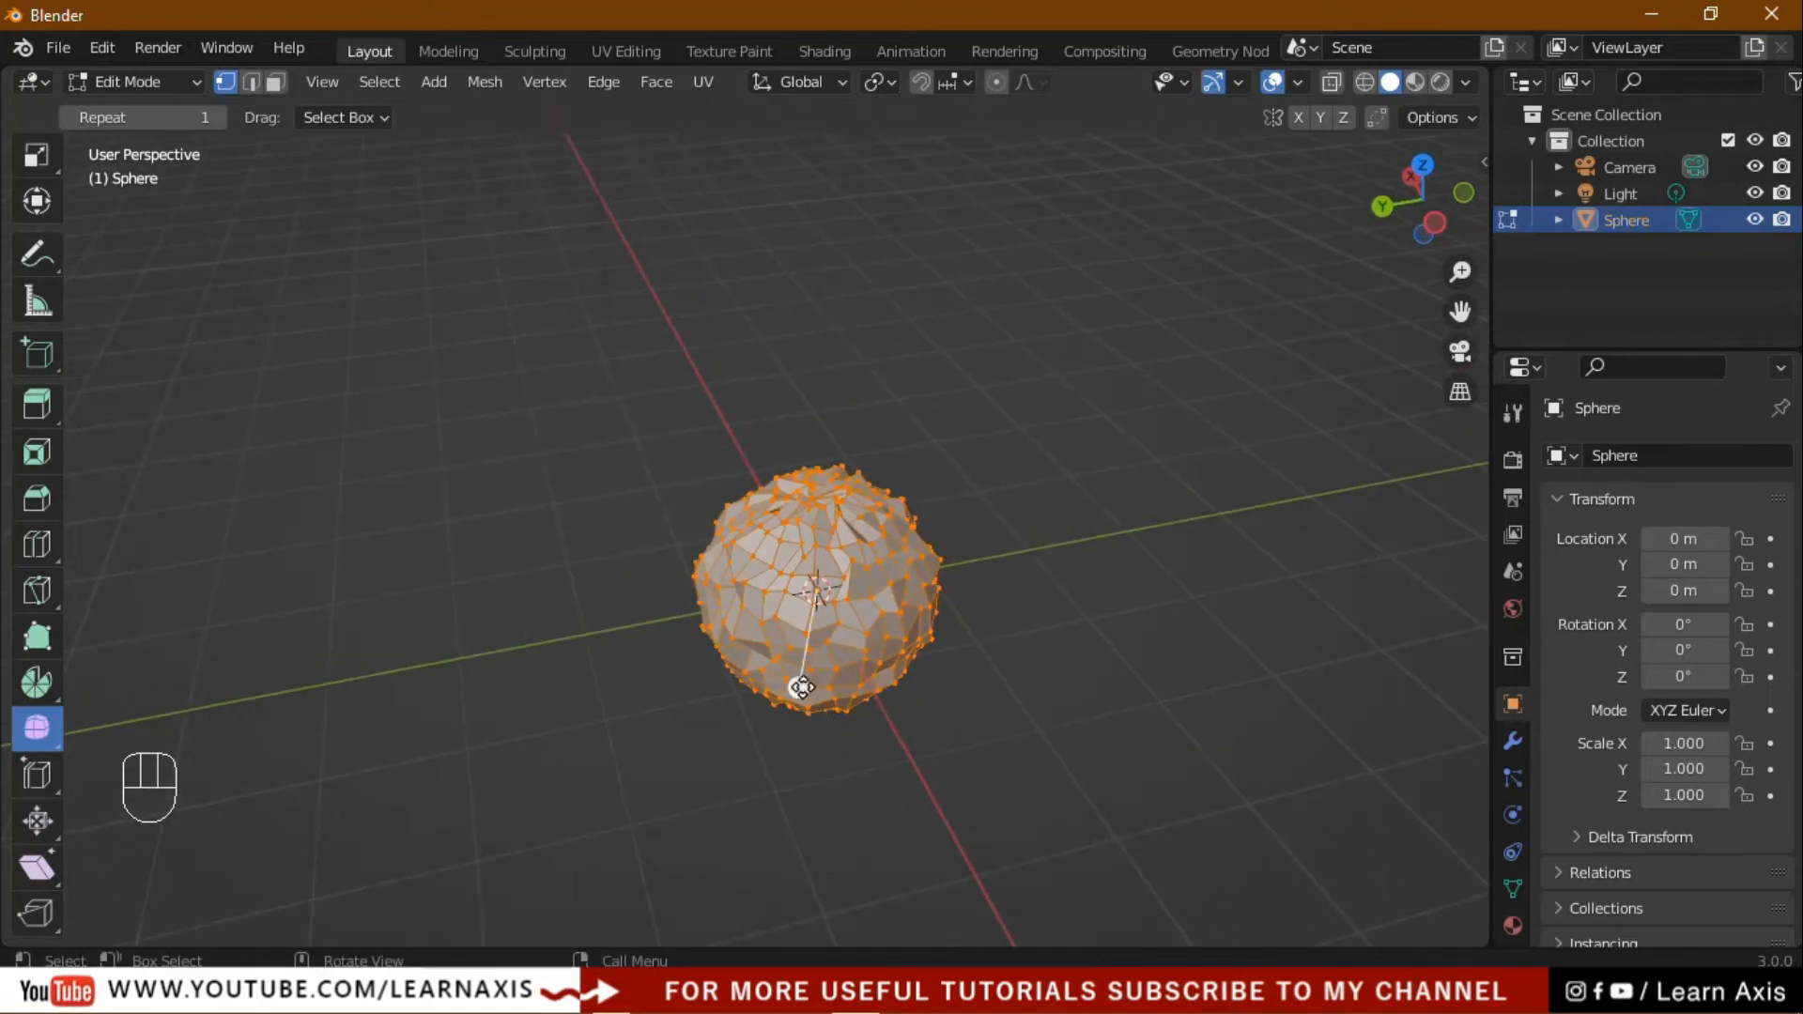
drag(803, 688, 797, 839)
middle_drag(949, 777, 956, 740)
scroll(955, 739, up, 4)
drag(746, 644, 826, 294)
mouse_move(745, 644)
mouse_down()
mouse_move(831, 380)
mouse_move(720, 628)
mouse_move(769, 535)
mouse_move(735, 615)
mouse_move(808, 338)
mouse_move(749, 645)
mouse_move(826, 274)
mouse_move(730, 611)
mouse_move(845, 298)
mouse_move(745, 644)
mouse_move(837, 334)
mouse_move(756, 620)
mouse_up()
mouse_move(793, 507)
mouse_down()
mouse_move(772, 632)
mouse_move(796, 502)
mouse_up()
mouse_move(746, 654)
mouse_down()
mouse_move(854, 322)
mouse_move(745, 645)
mouse_move(785, 450)
mouse_move(742, 667)
mouse_move(809, 338)
mouse_move(757, 624)
mouse_move(788, 391)
mouse_move(748, 660)
mouse_move(842, 338)
mouse_move(749, 657)
mouse_move(793, 406)
mouse_move(746, 650)
mouse_up()
Return to Object Mode and deselect the smoothed sphere to check its shape from below and above
key(Tab)
click(1113, 755)
middle_drag(1113, 755, 1091, 575)
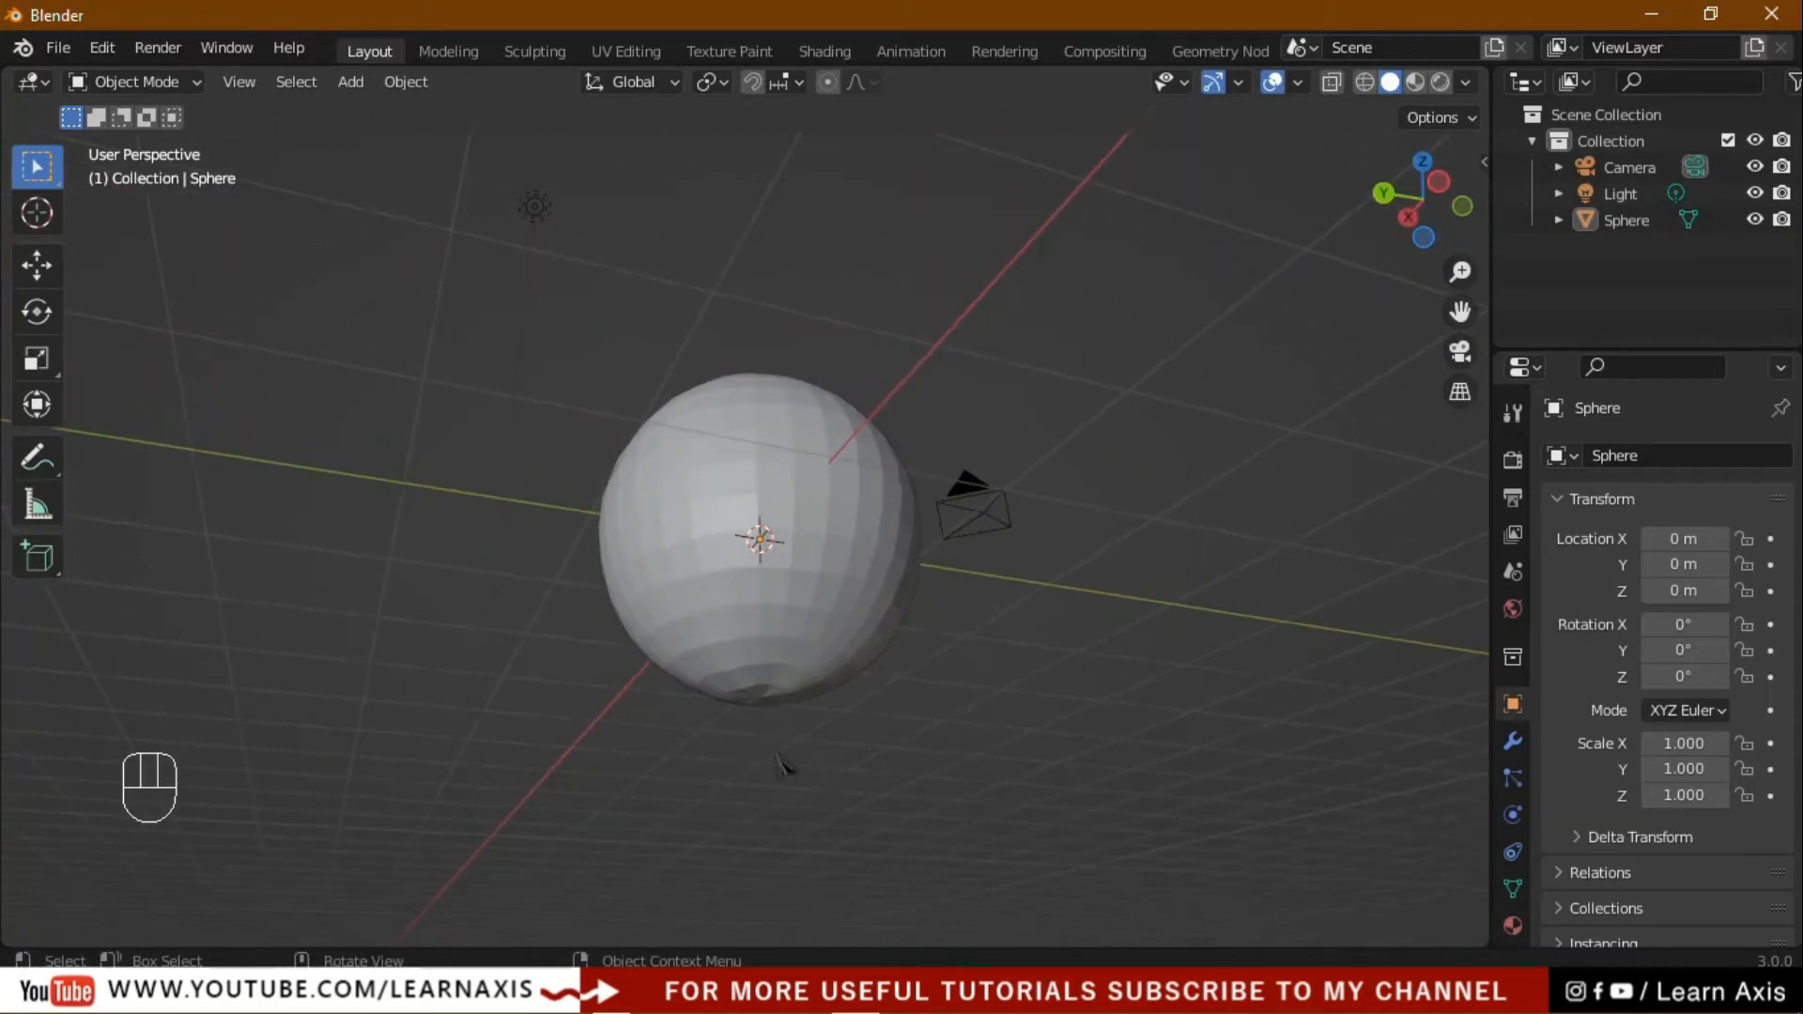
middle_drag(968, 631, 928, 689)
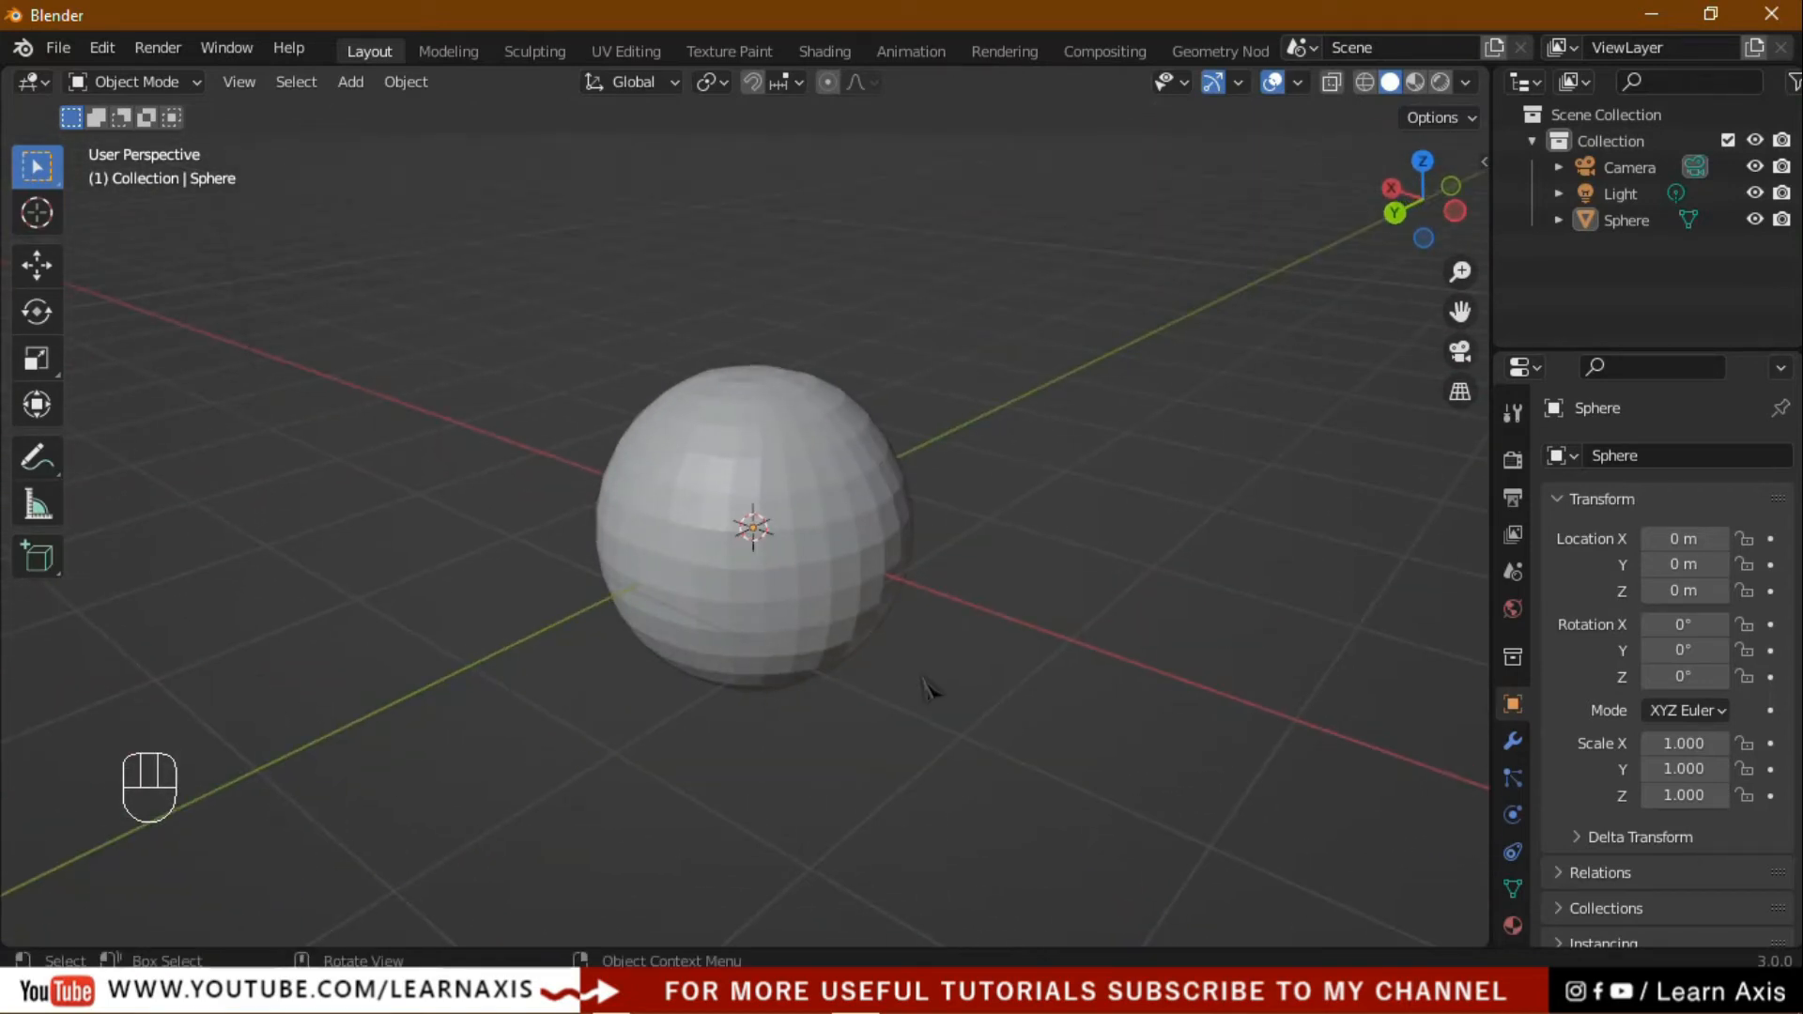
Delete the sphere and add a plane mesh in its place
click(815, 560)
key(x)
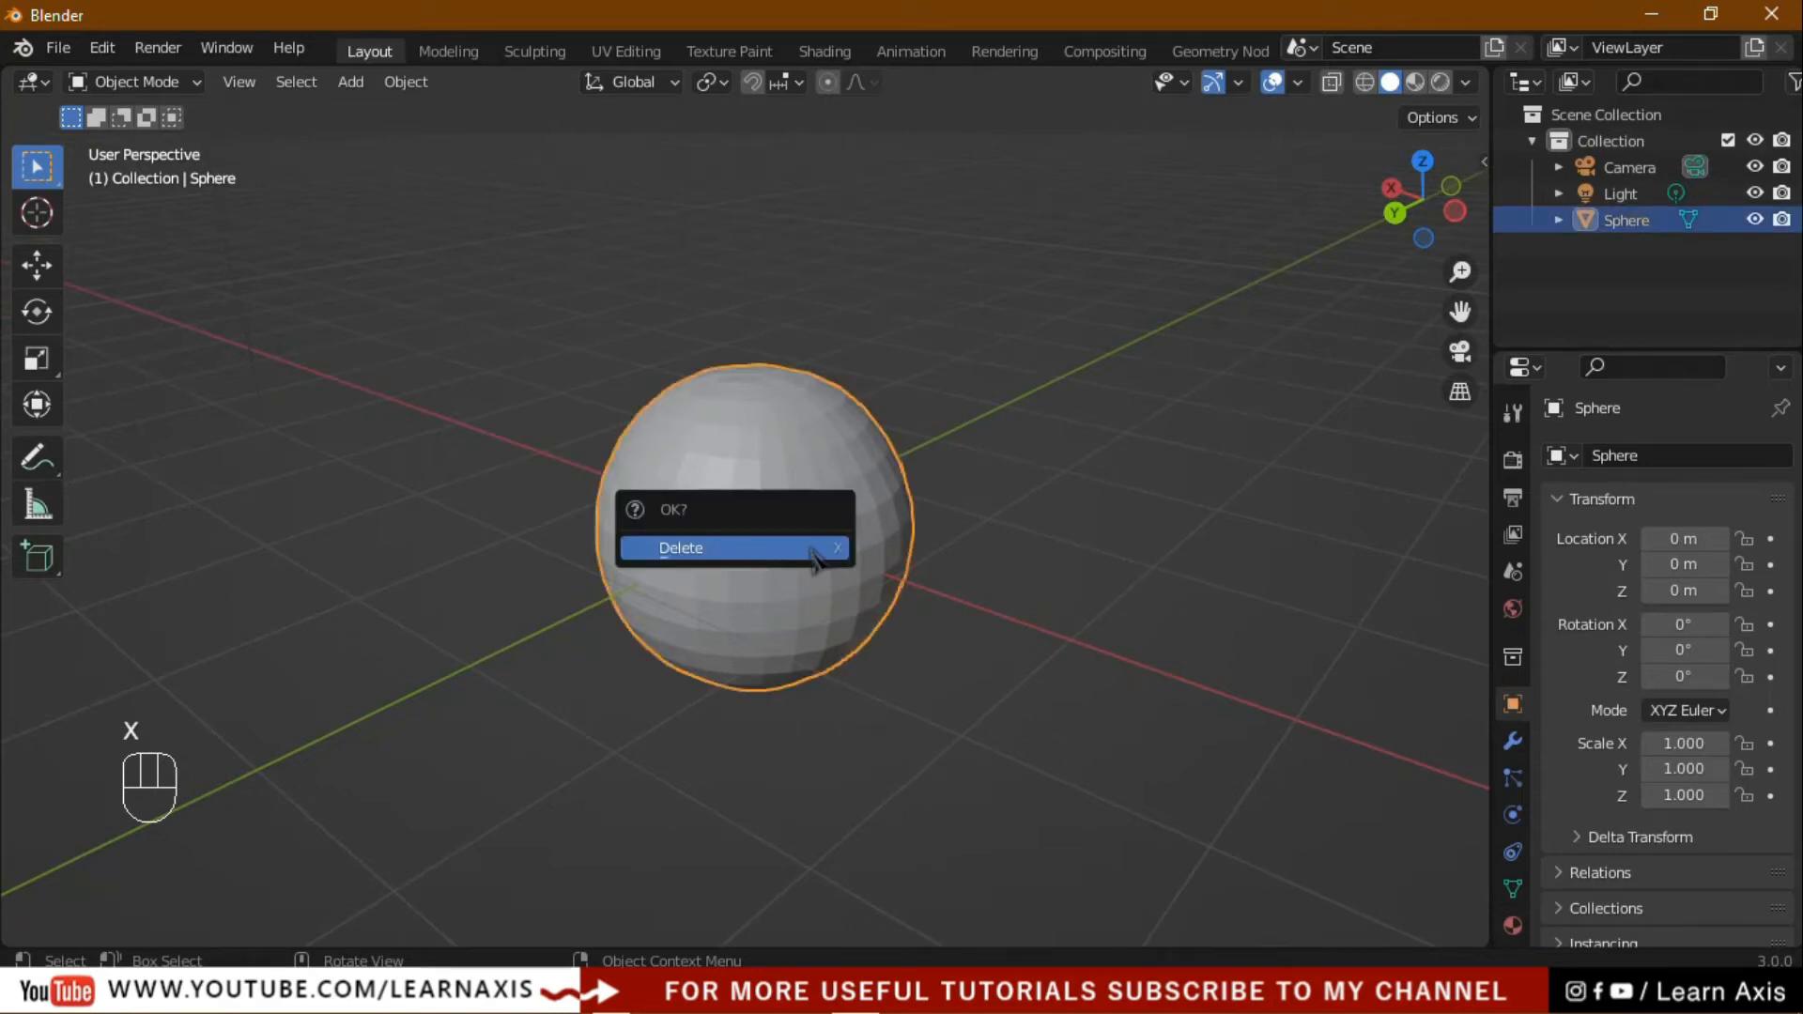
click(813, 554)
key(shift+a)
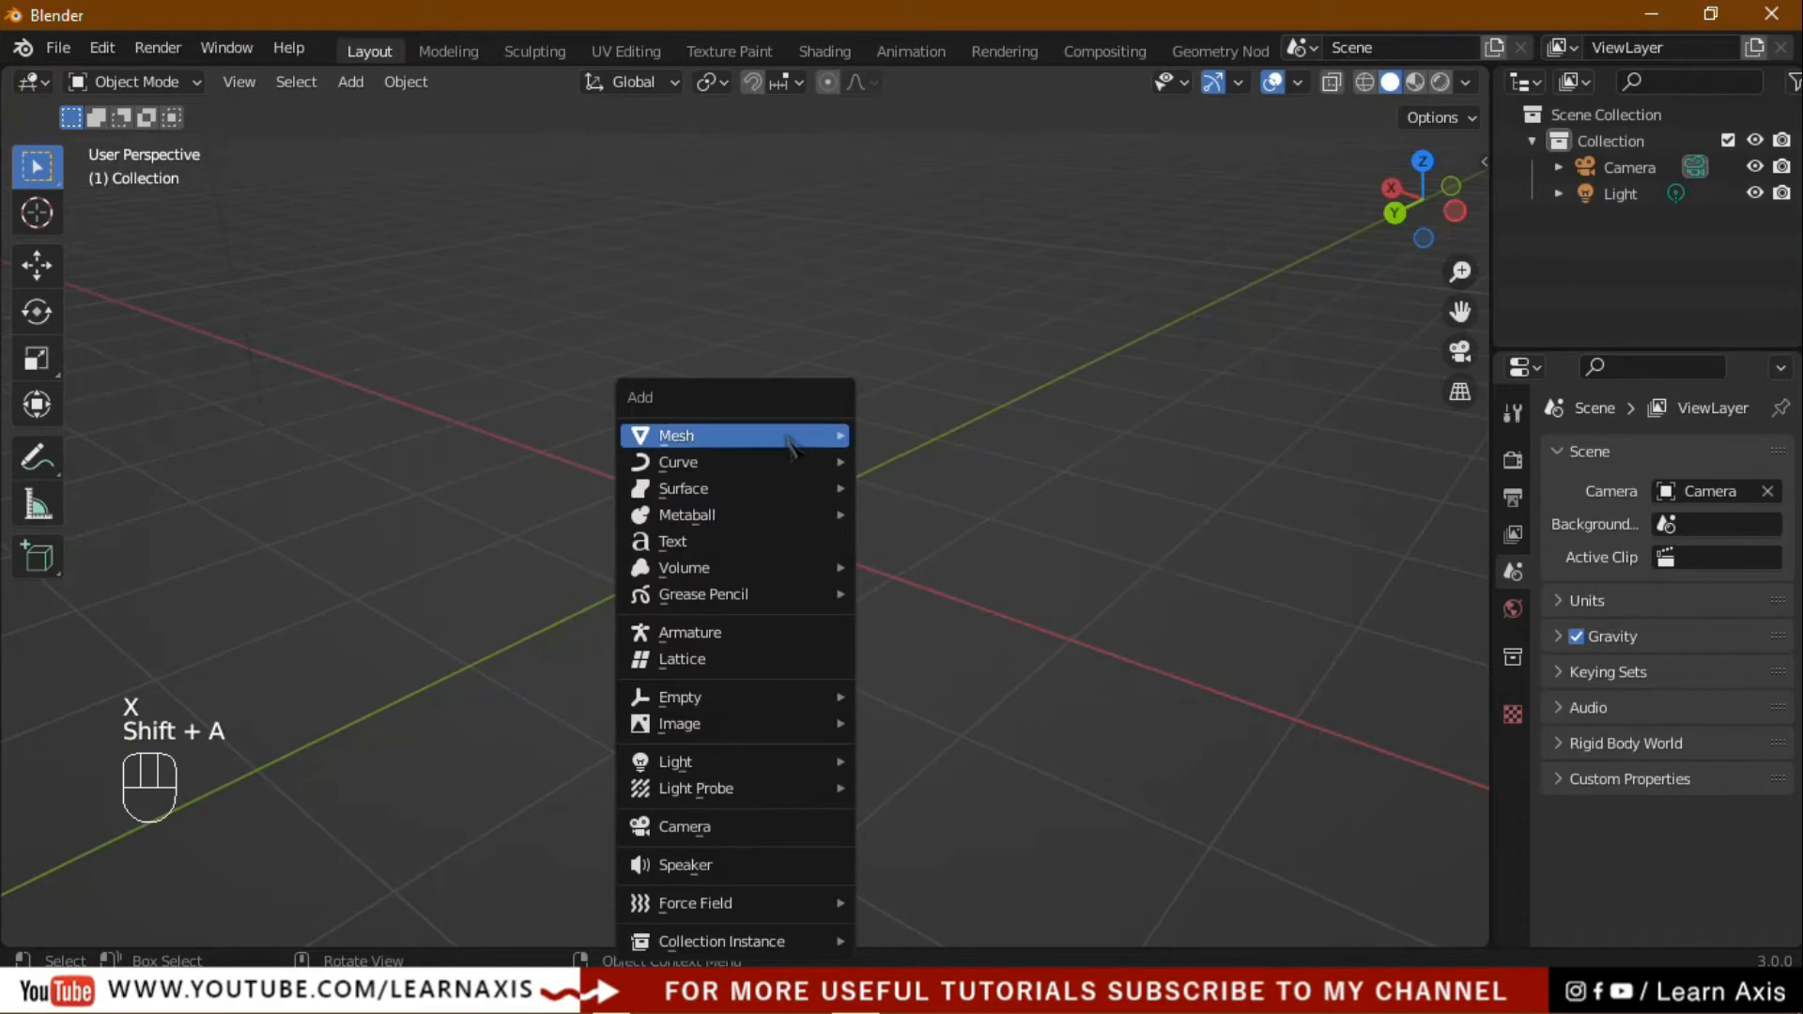
mouse_move(788, 445)
click(917, 434)
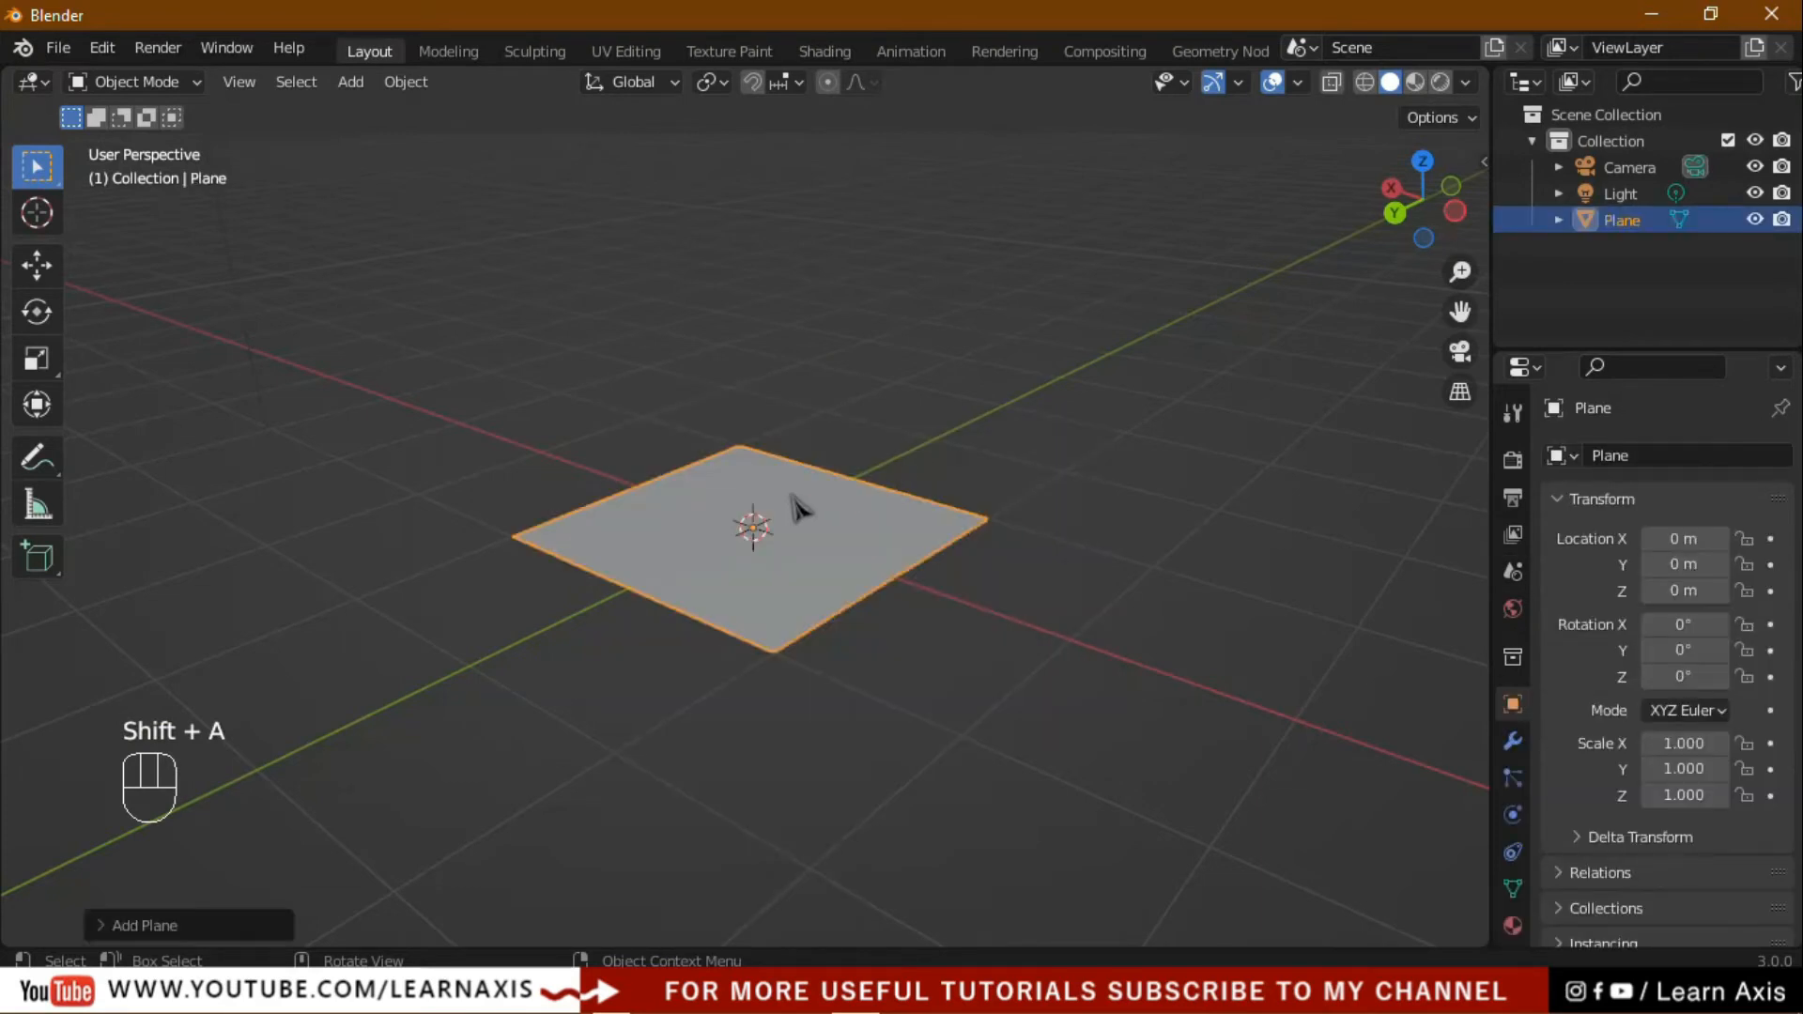
Enter Edit Mode on the plane and subdivide it four times into a 16 by 16 grid
key(Tab)
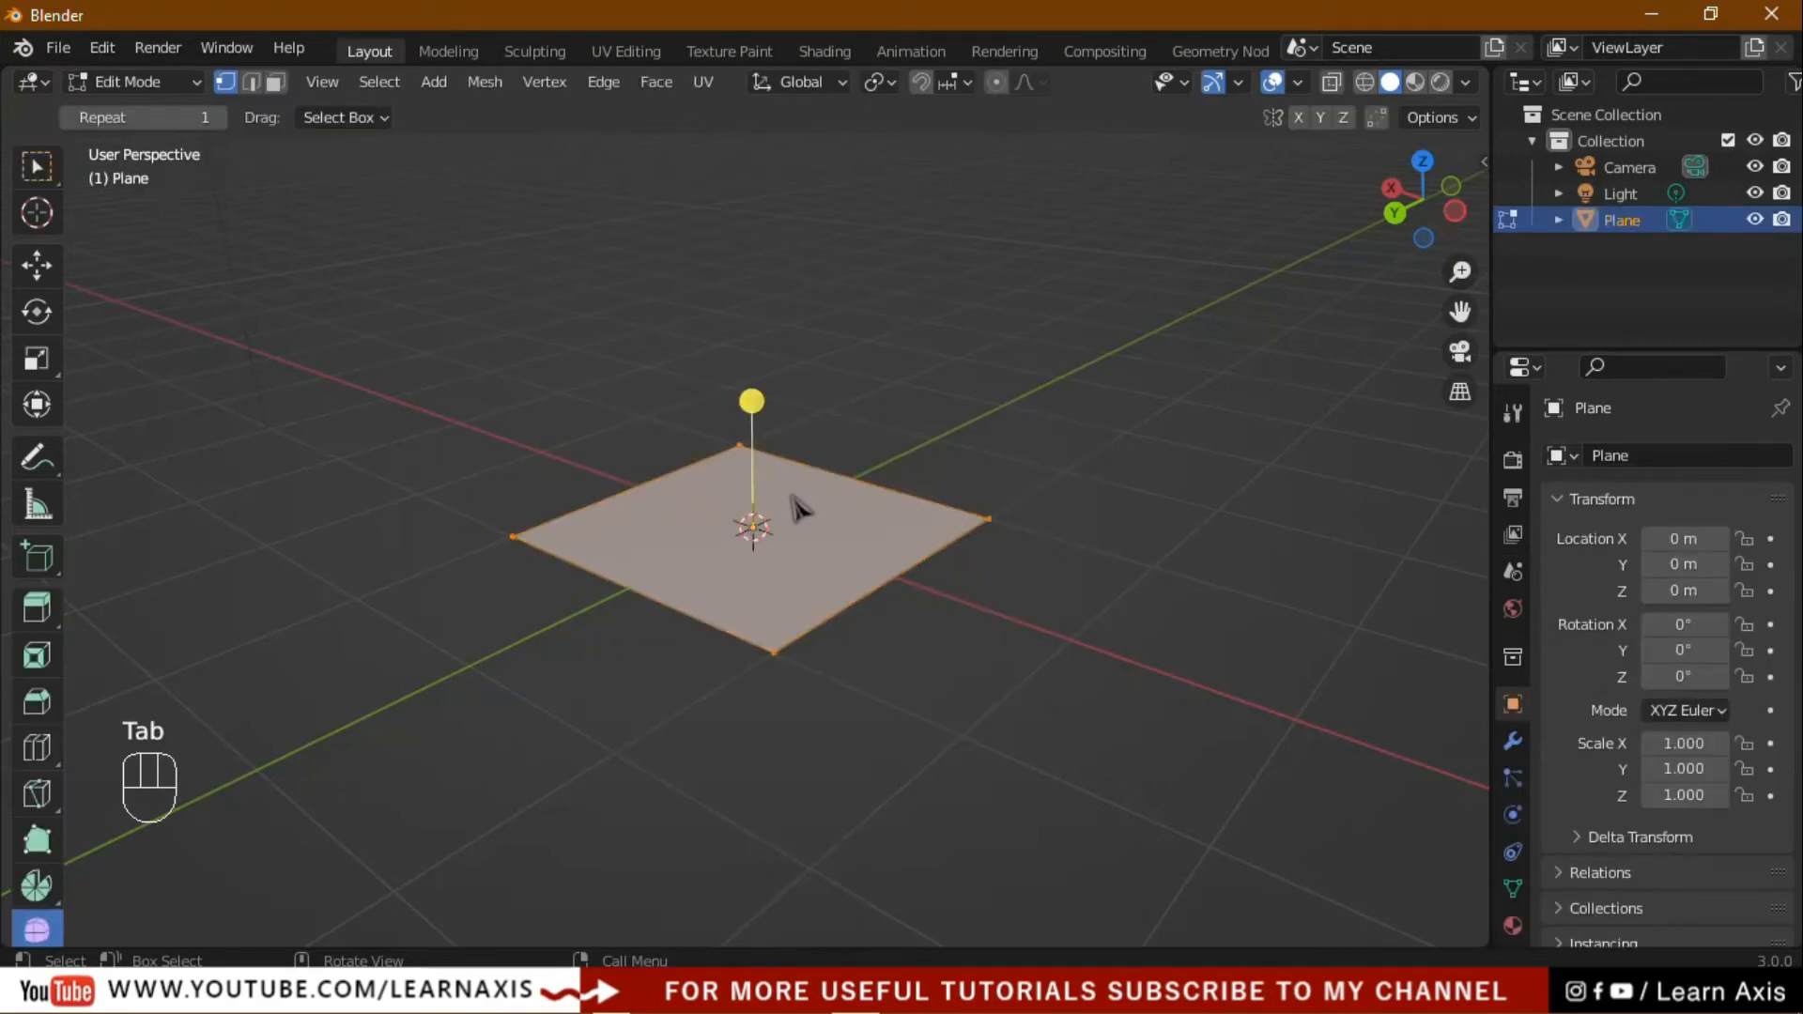
middle_drag(610, 662, 849, 612)
scroll(838, 645, up, 4)
middle_drag(825, 716, 845, 629)
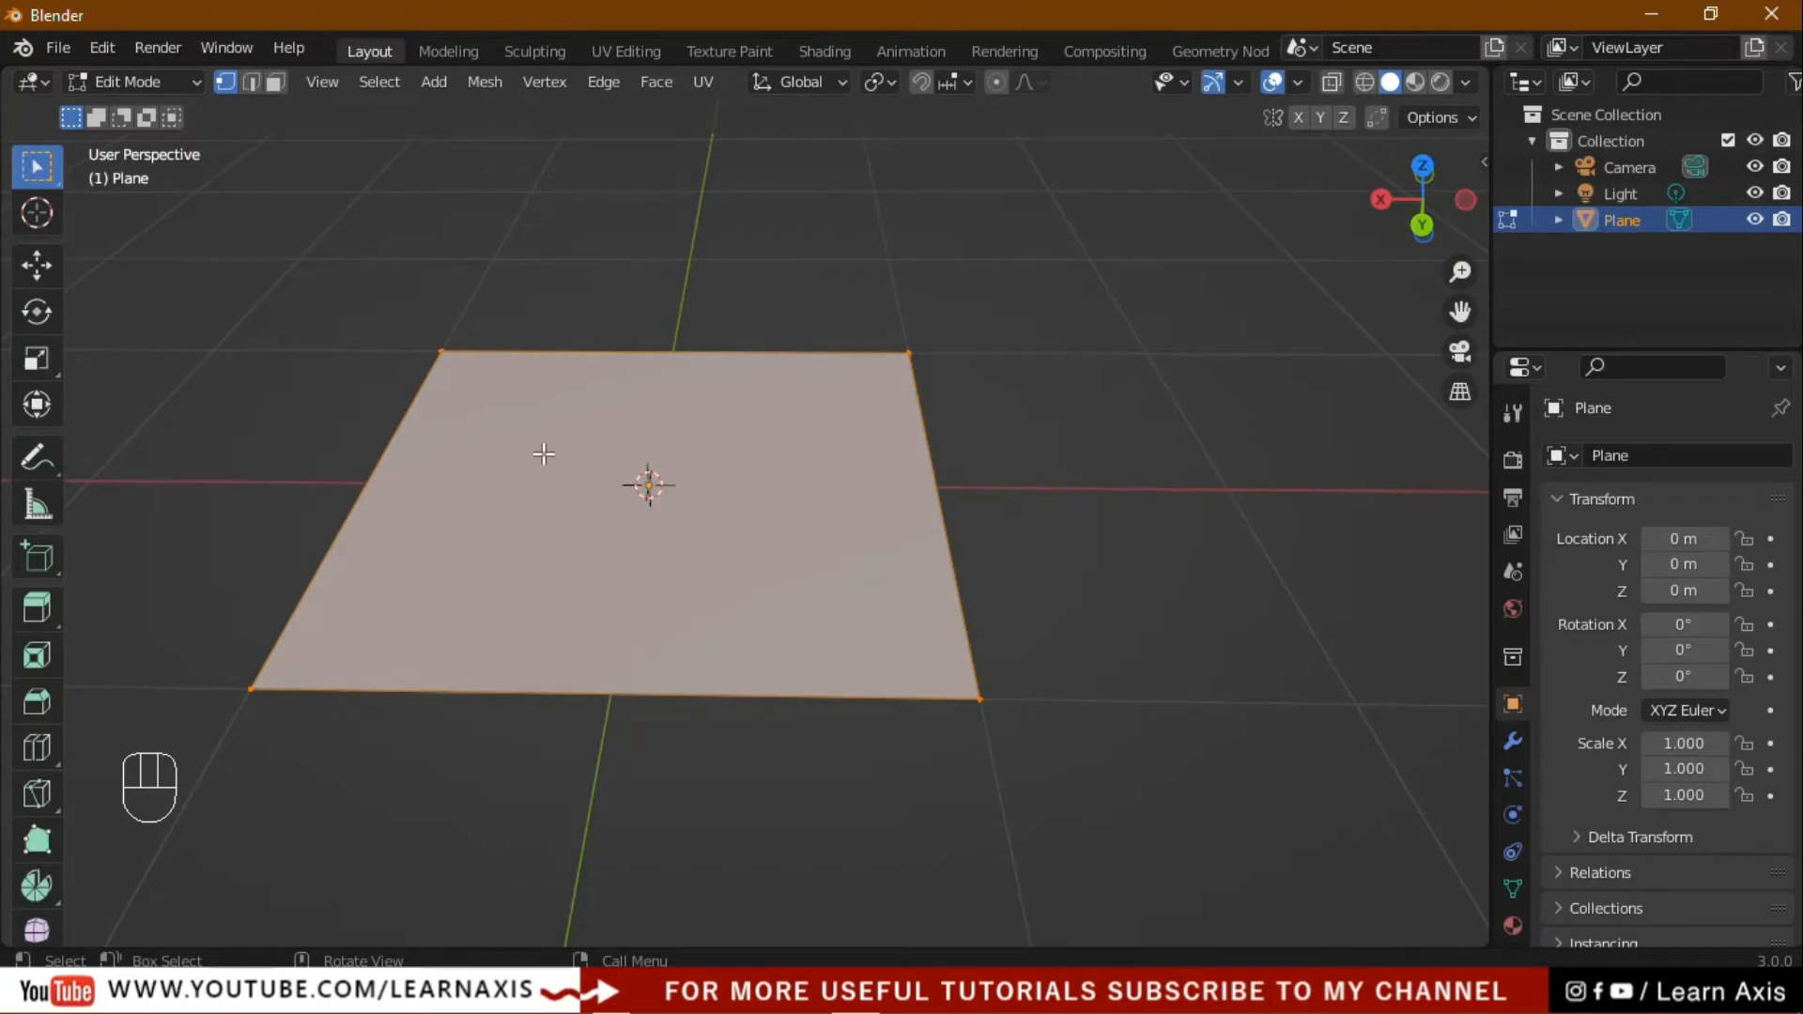
right_click(542, 414)
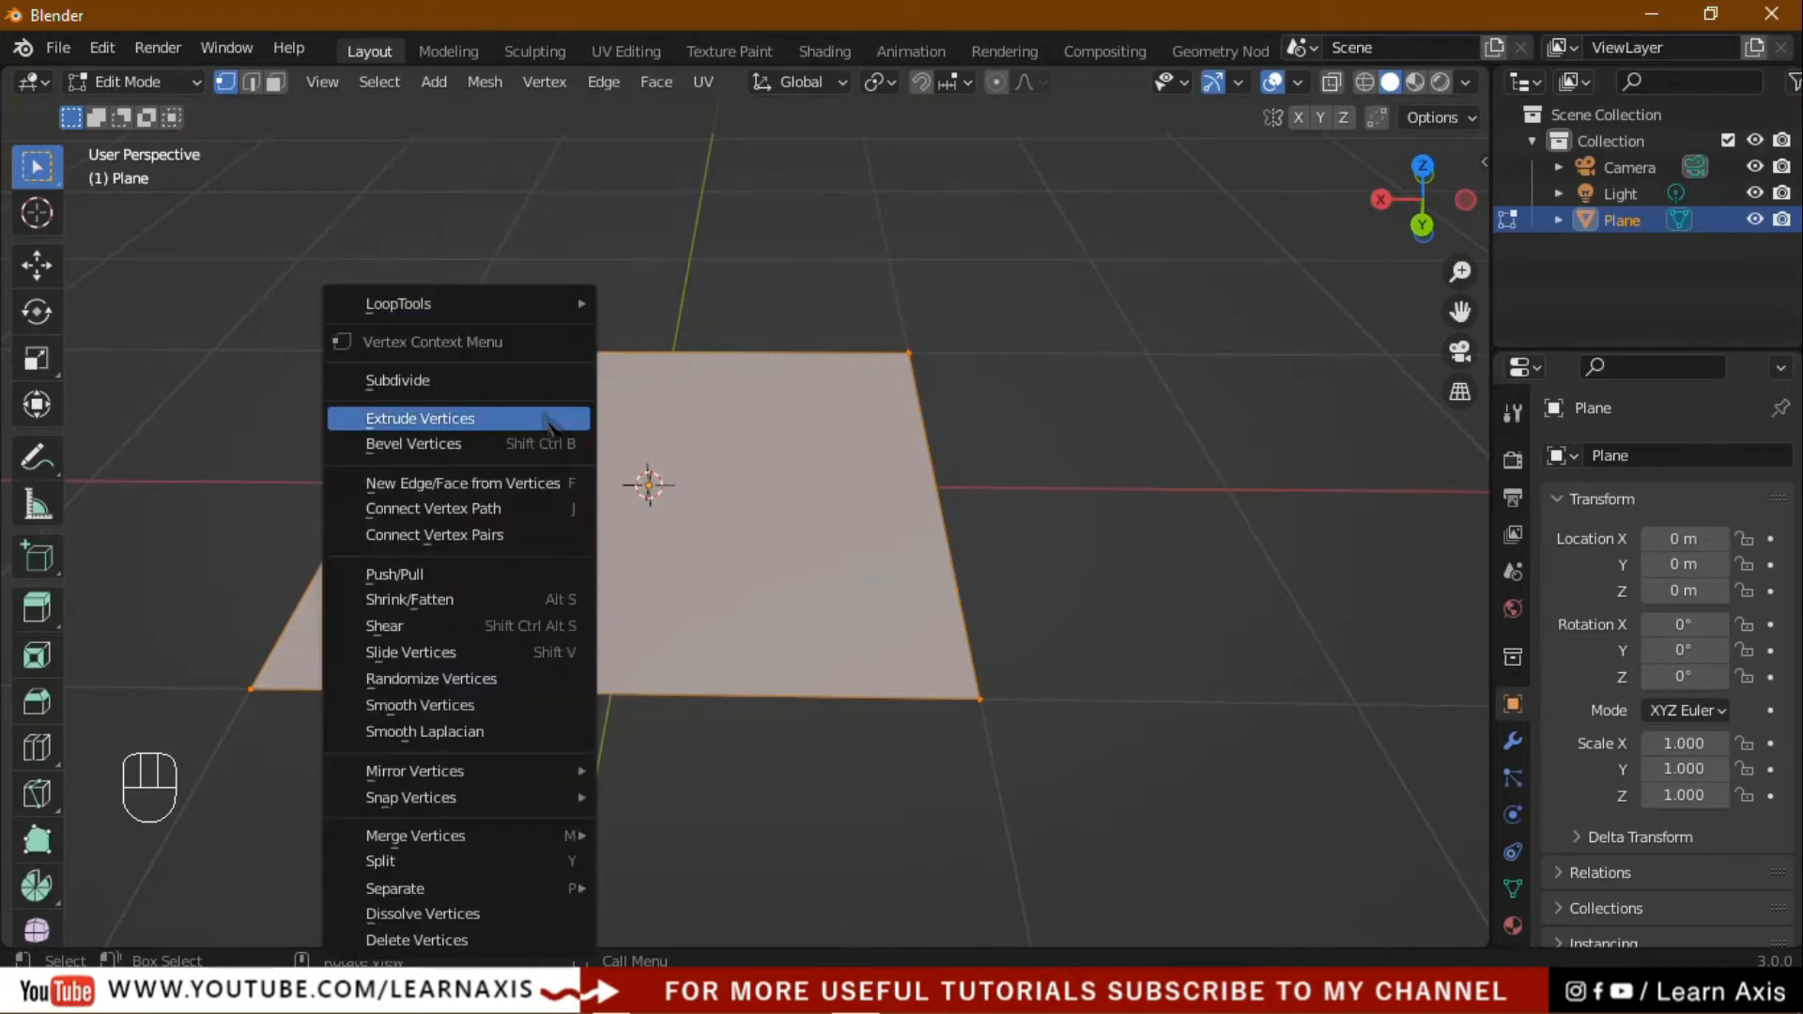
click(434, 380)
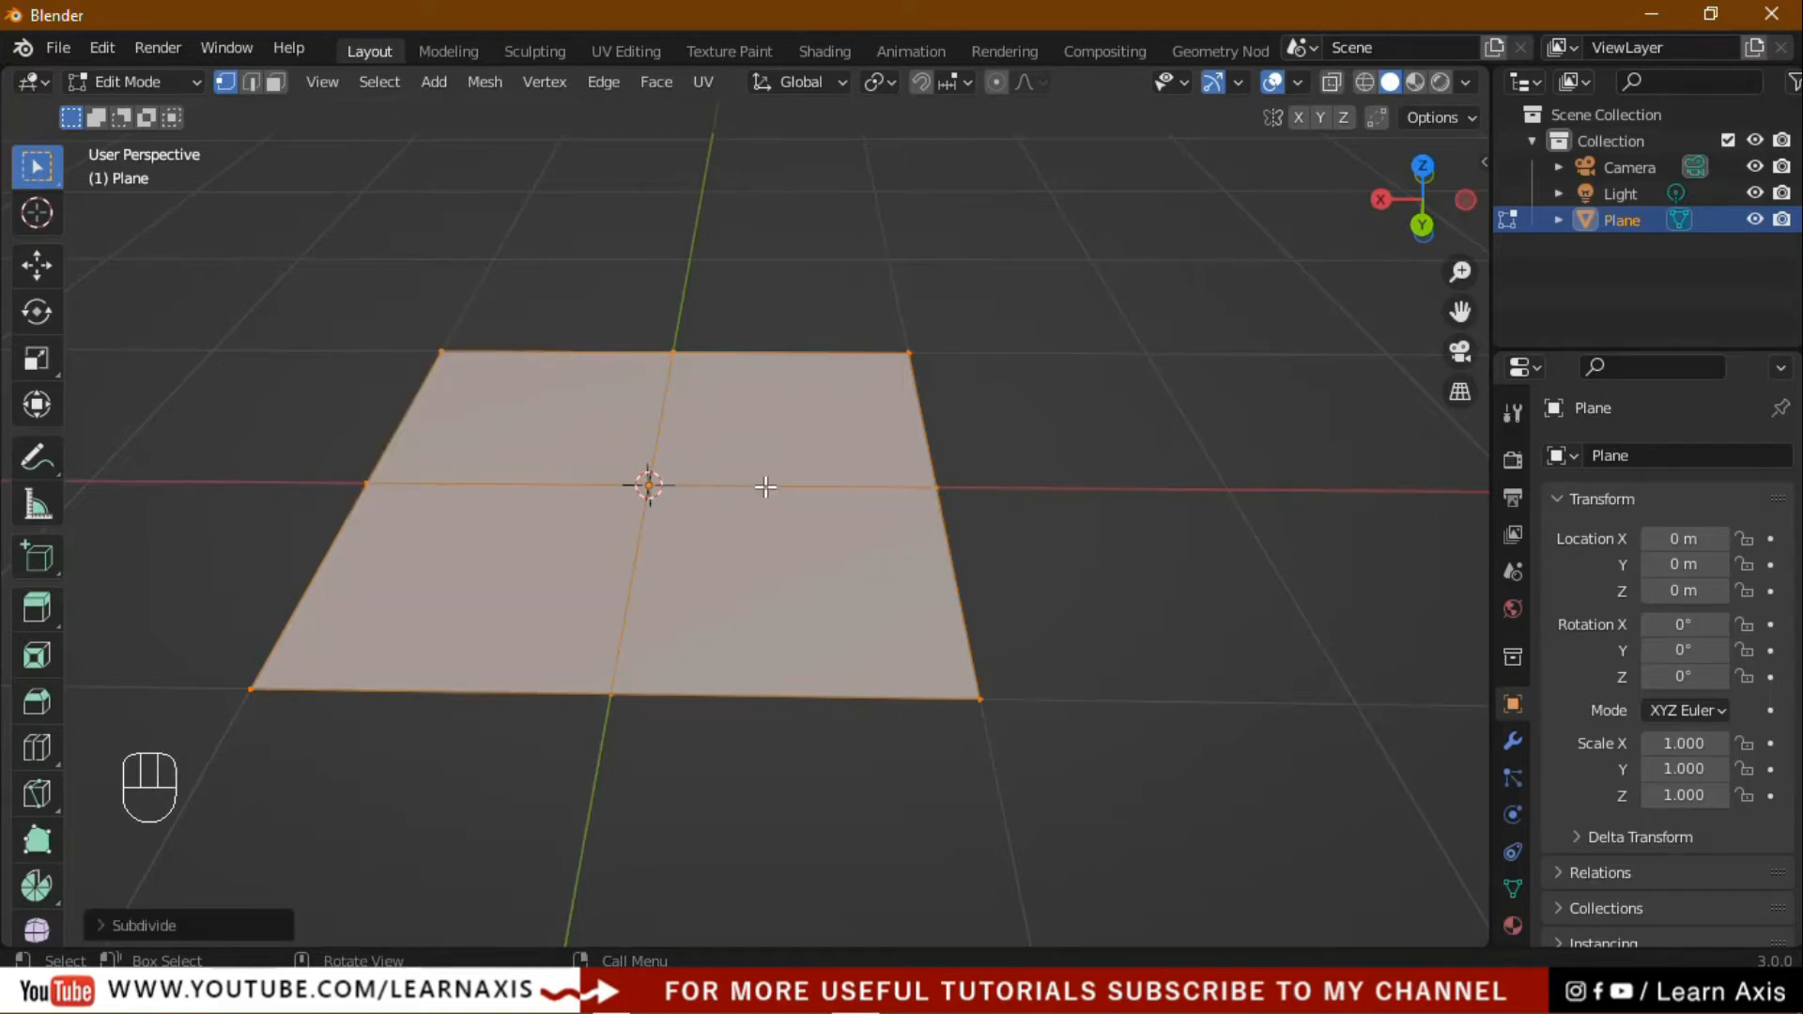
right_click(765, 455)
click(766, 380)
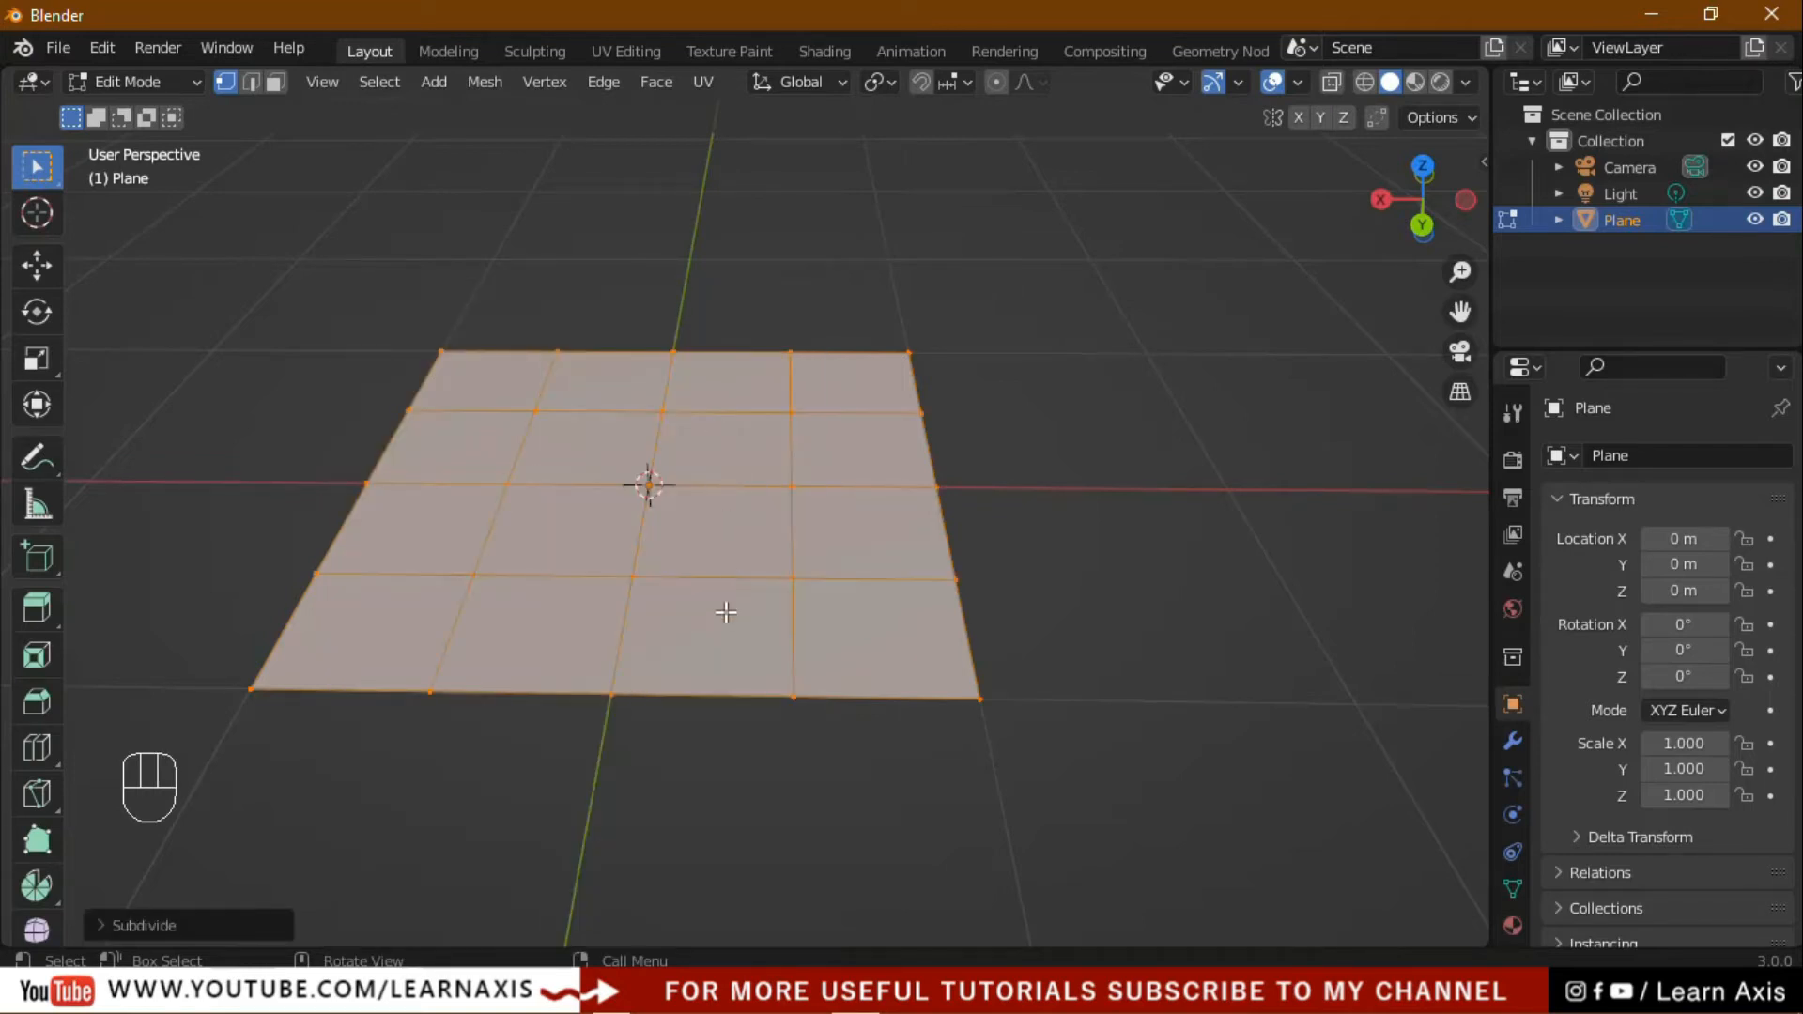
right_click(723, 431)
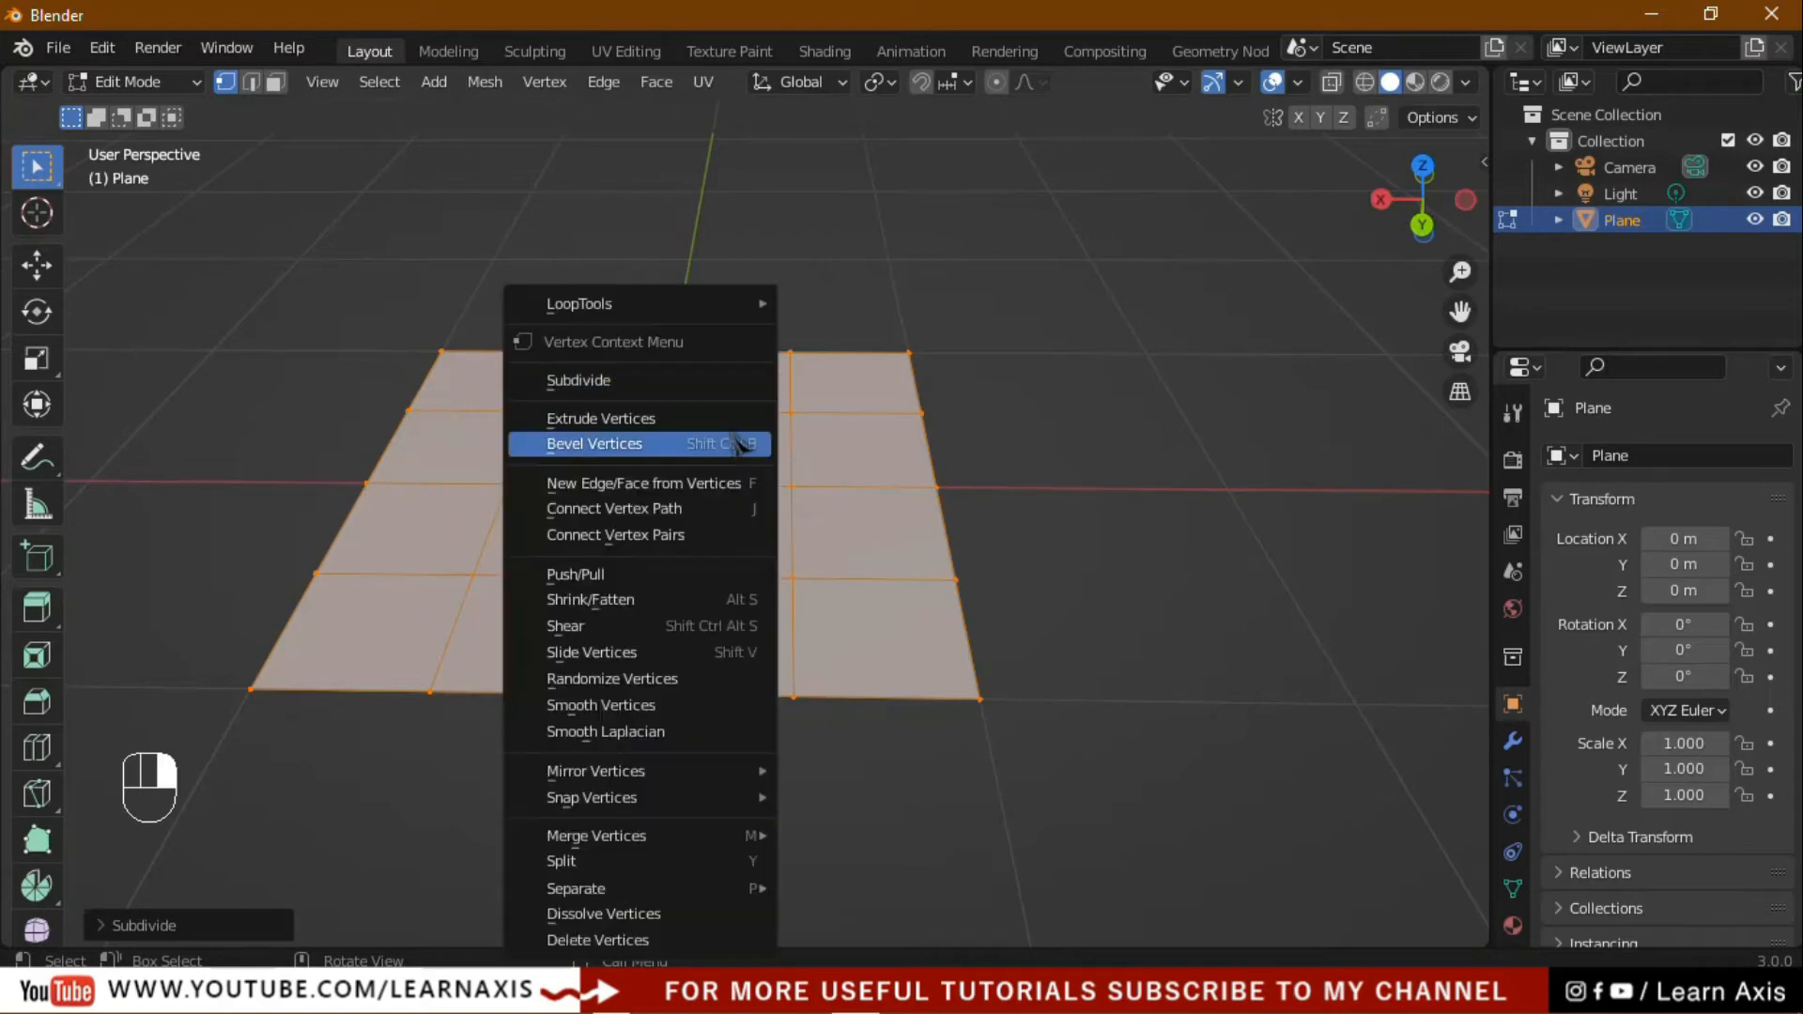
click(665, 380)
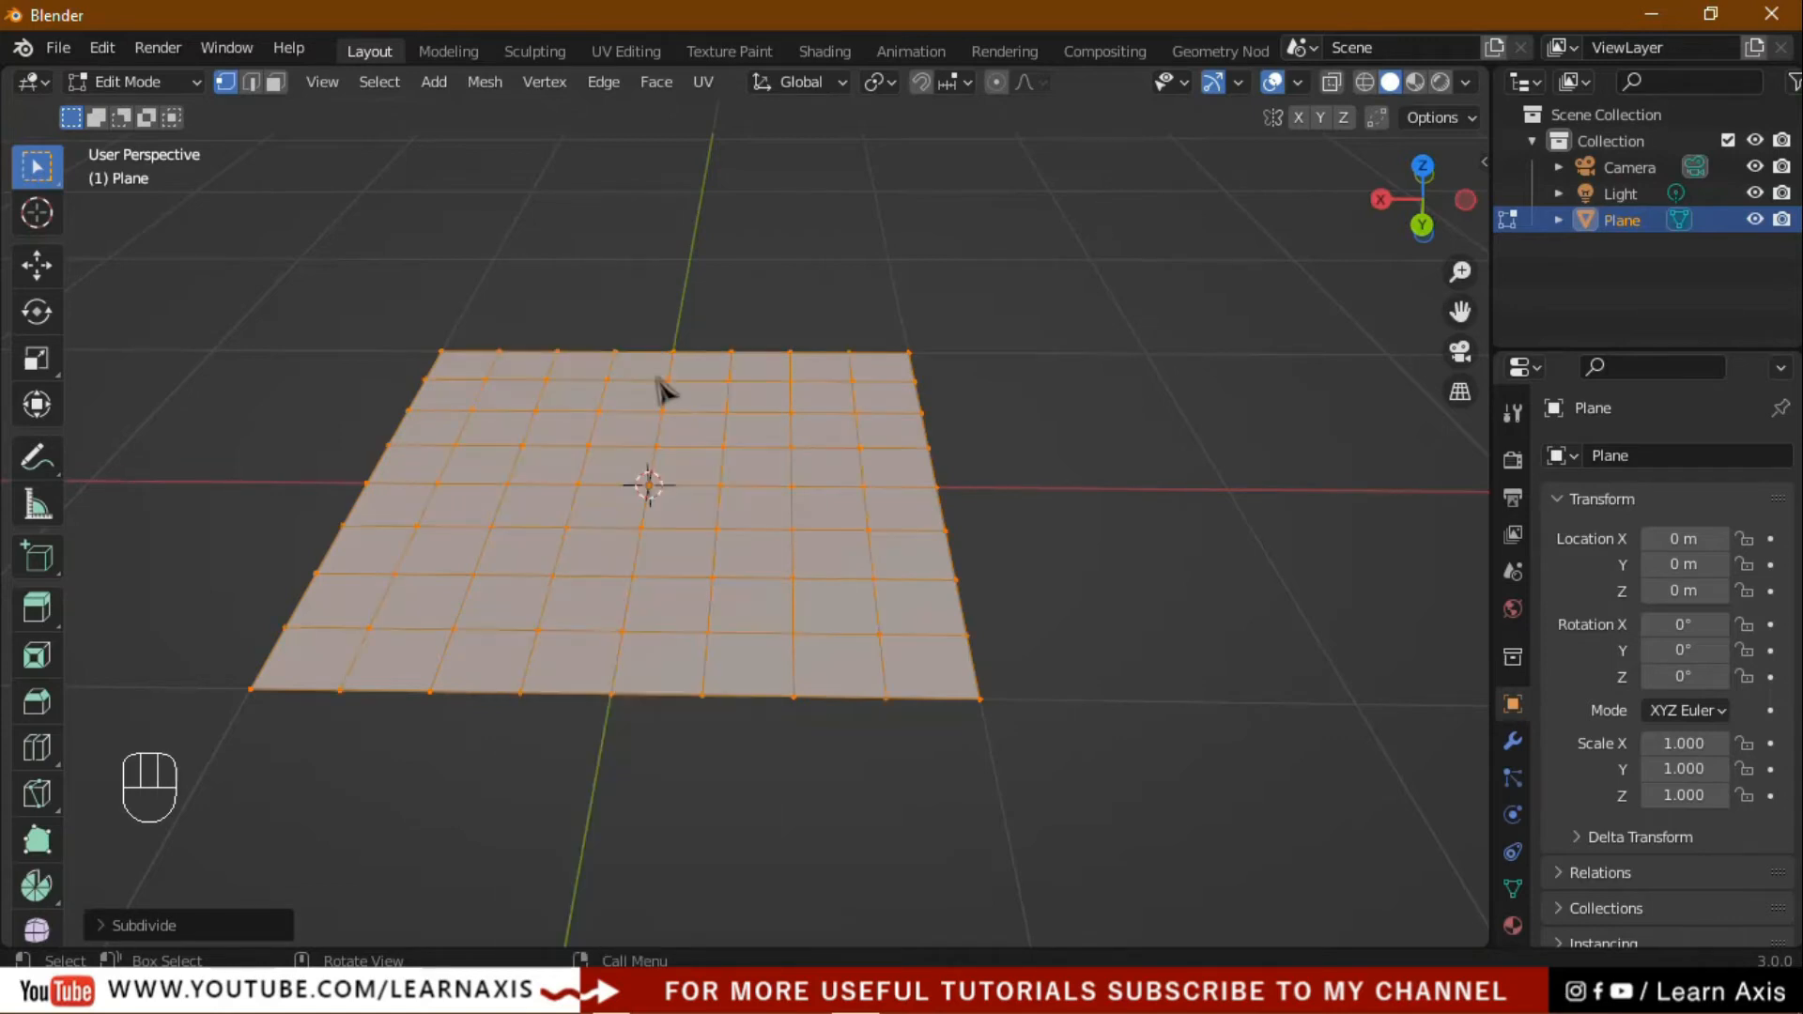
right_click(751, 471)
click(709, 380)
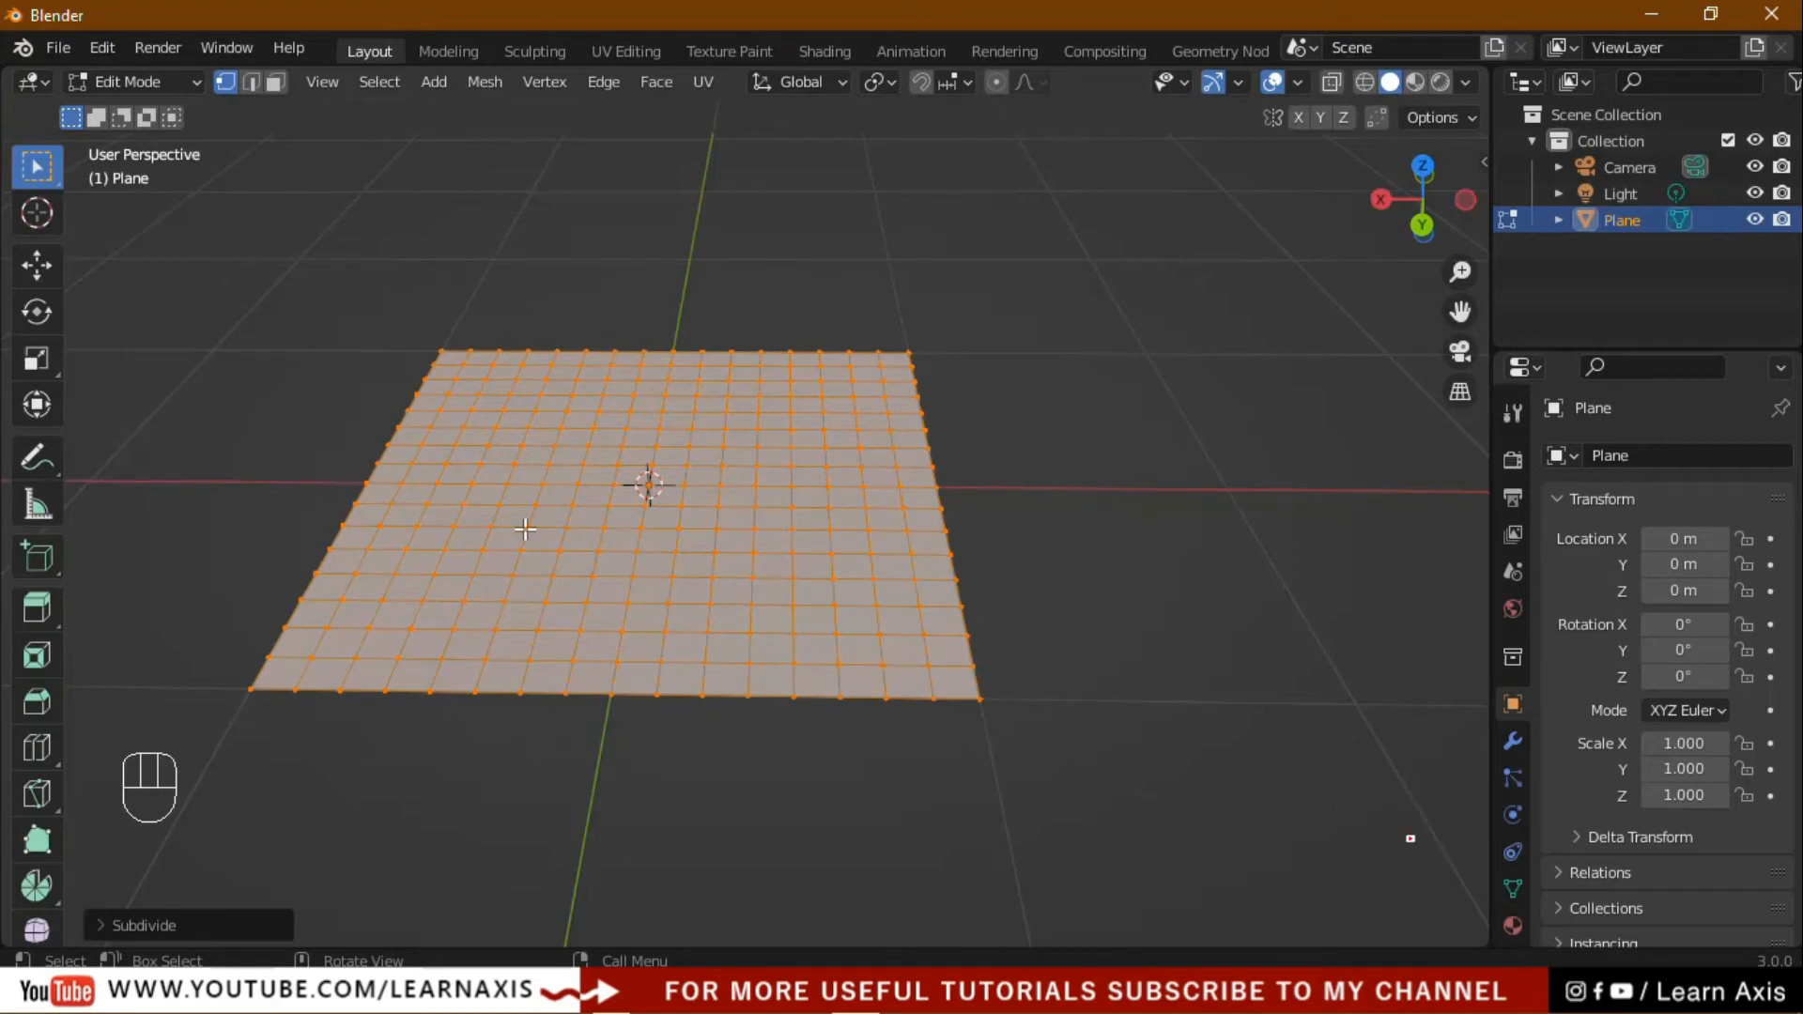
Switch to face selection and randomize the whole subdivided plane with the Randomize tool into slightly uneven terrain
middle_drag(1082, 520, 1089, 638)
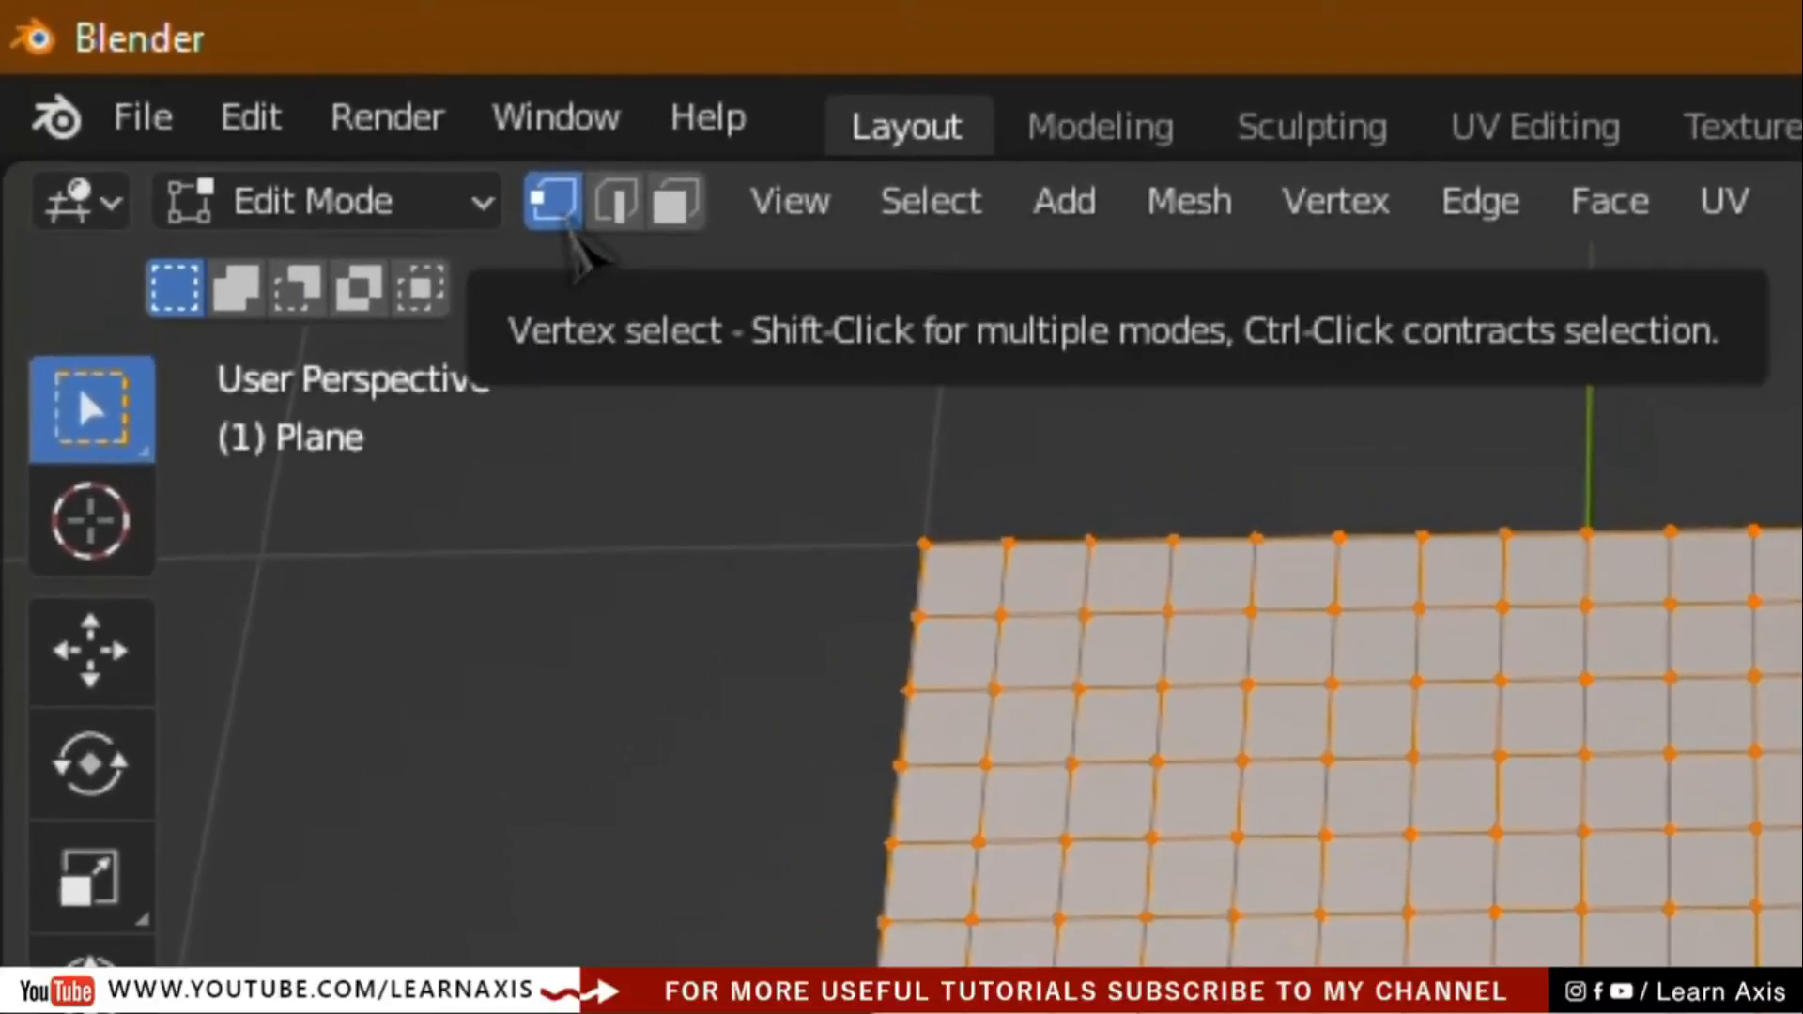
click(688, 218)
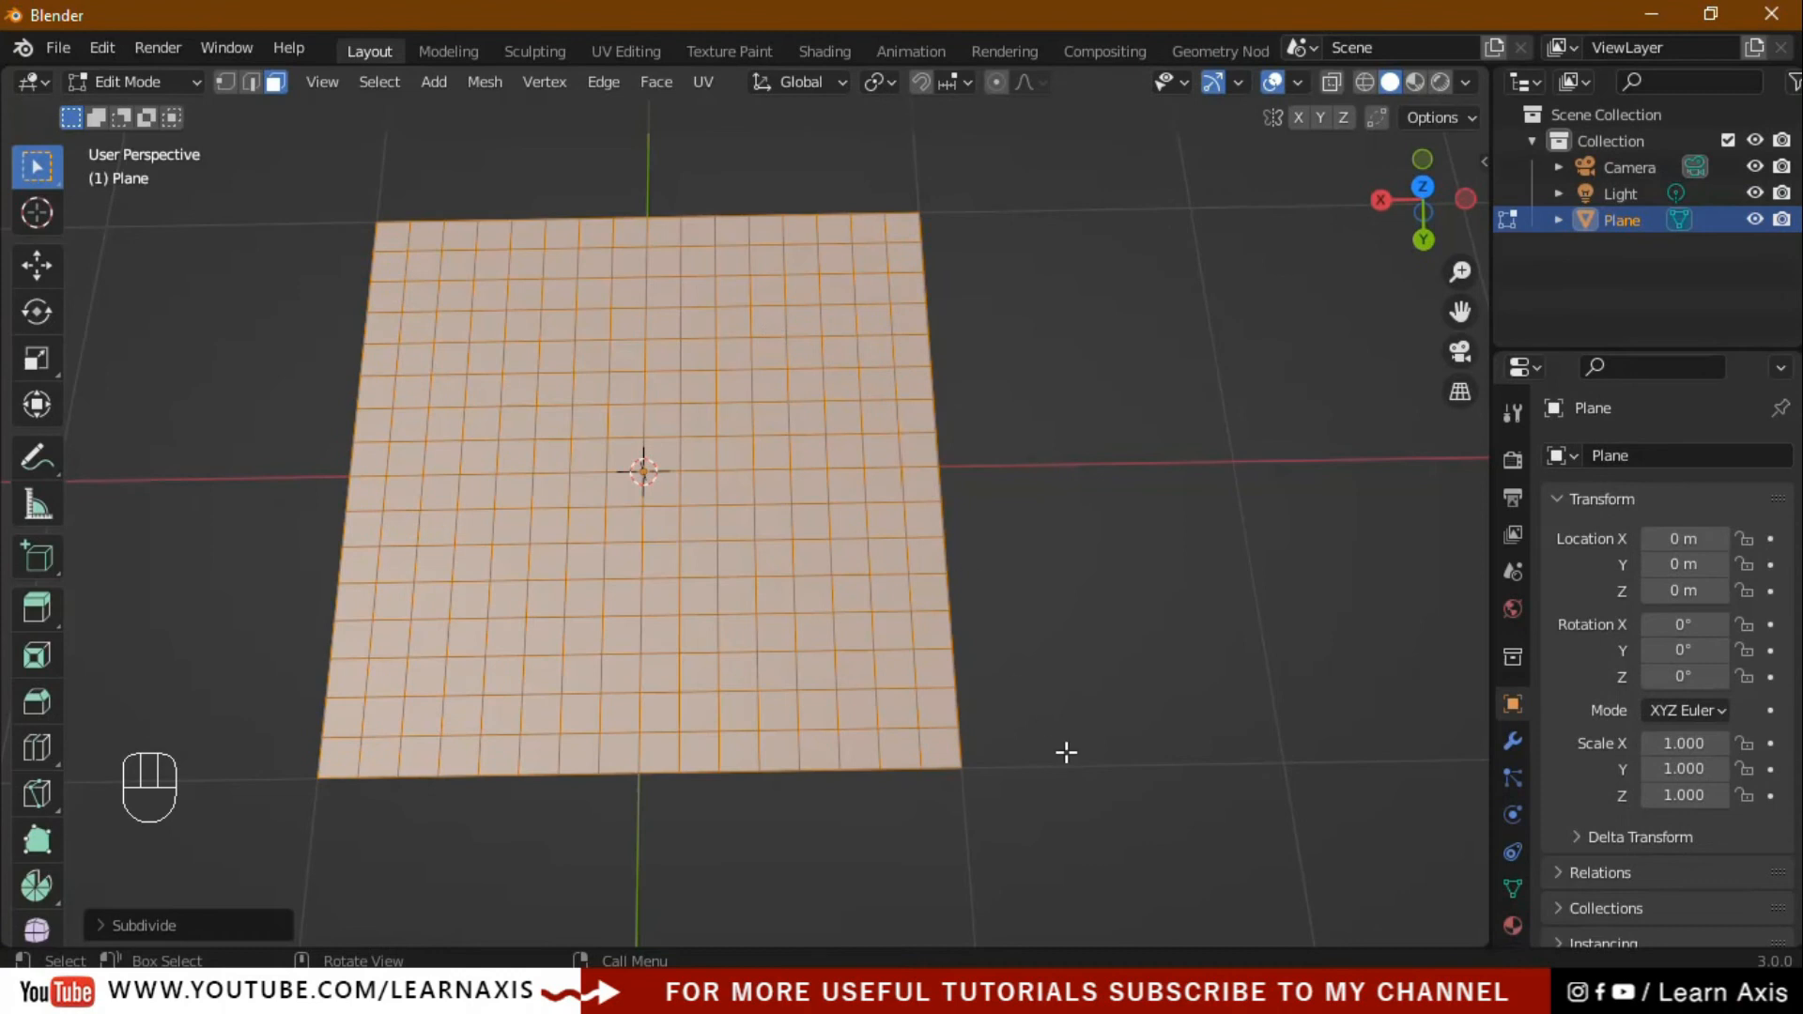
middle_drag(1058, 744, 1011, 624)
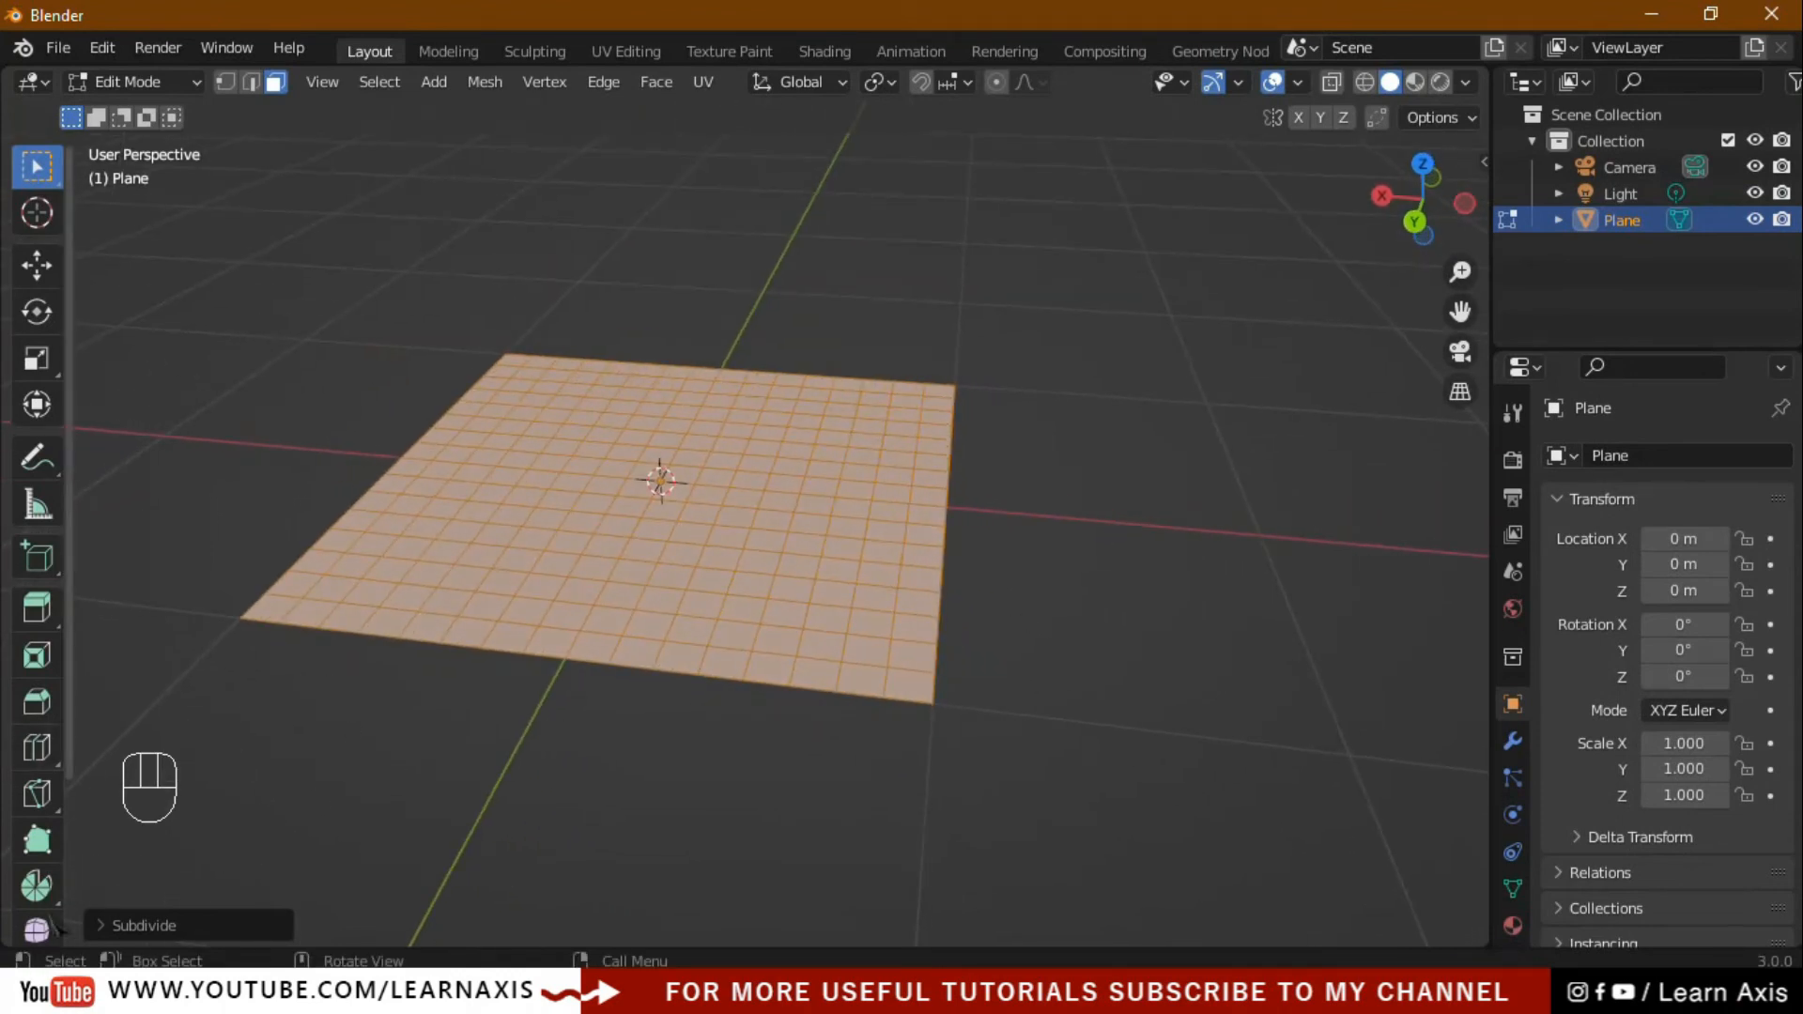
scroll(54, 900, down, 5)
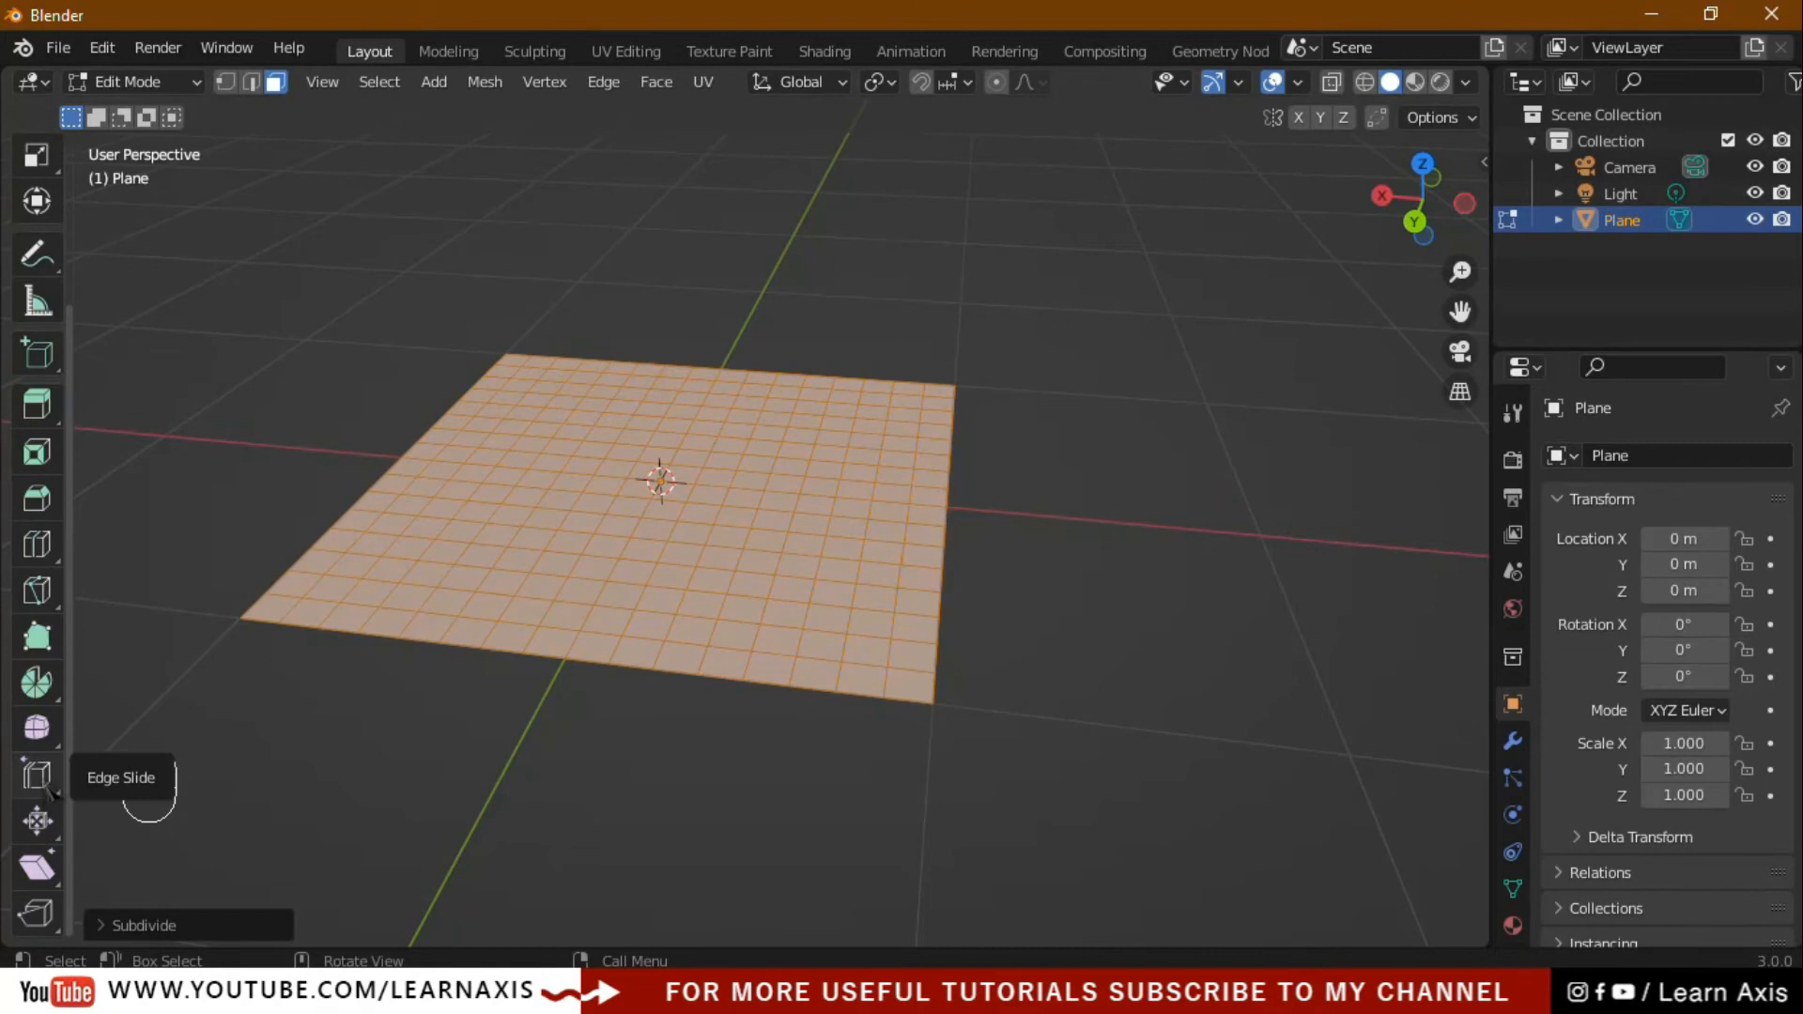
drag(37, 727, 94, 789)
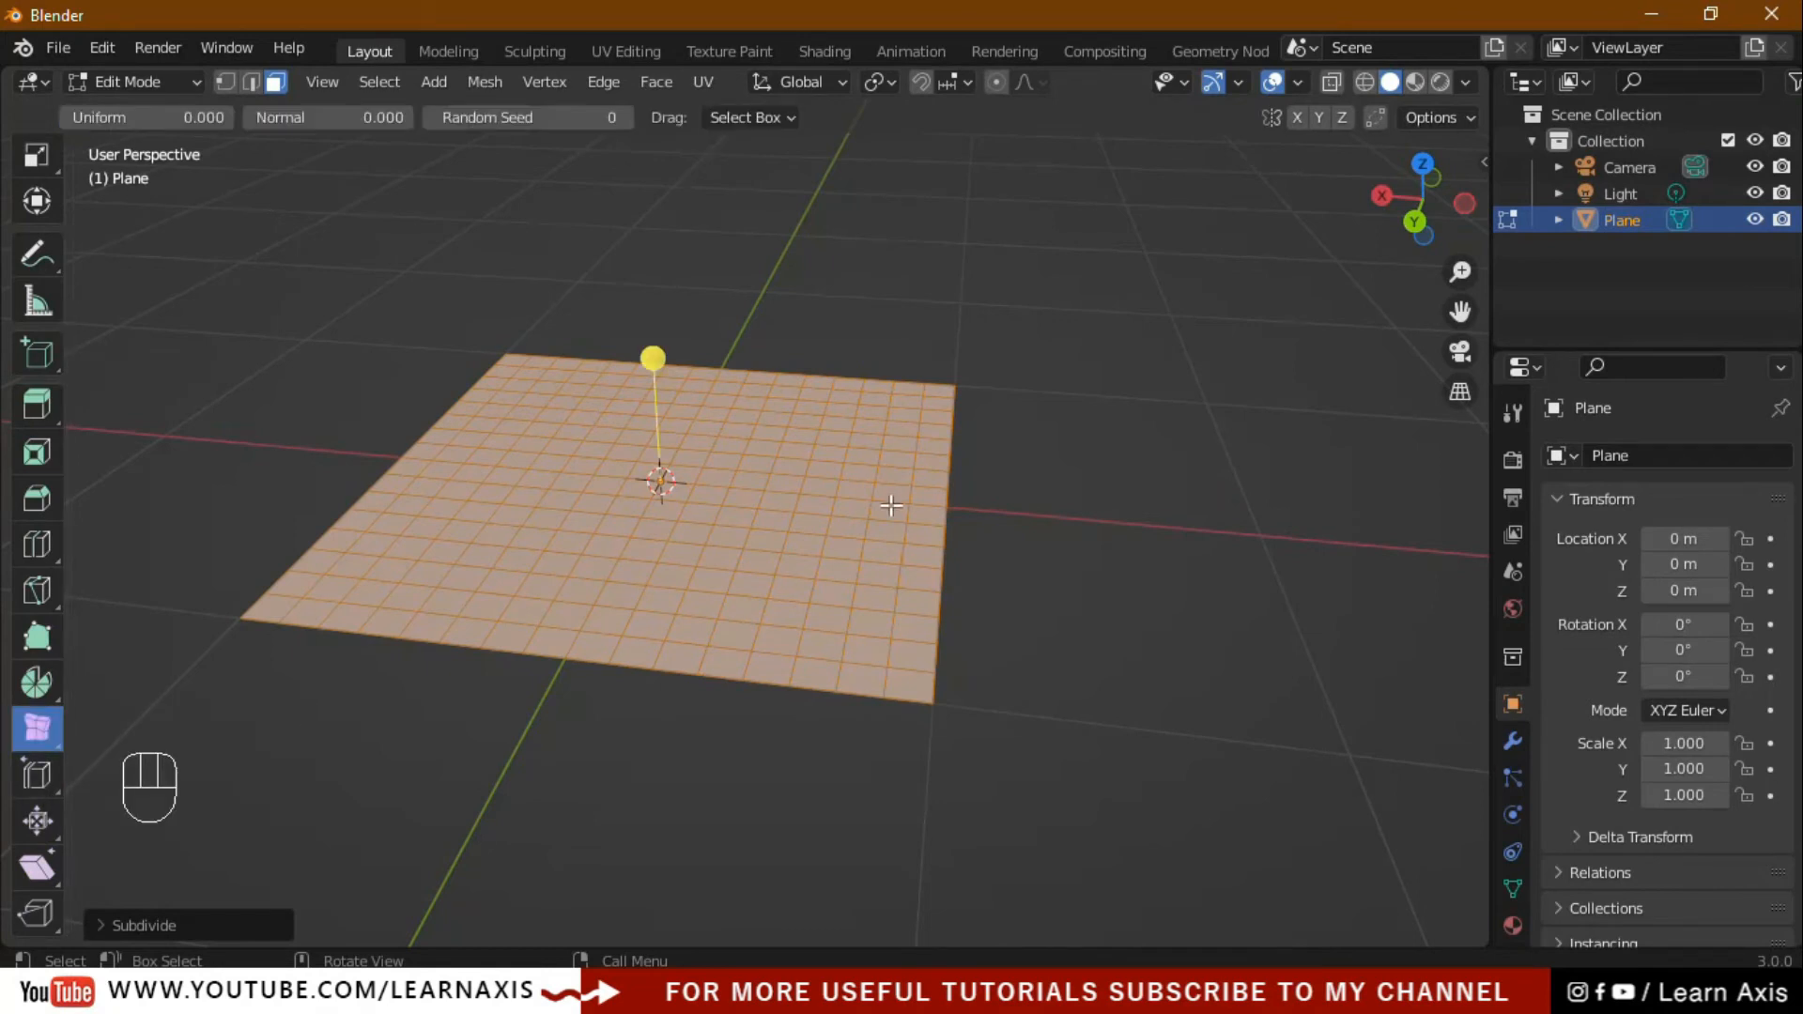
scroll(891, 504, up, 3)
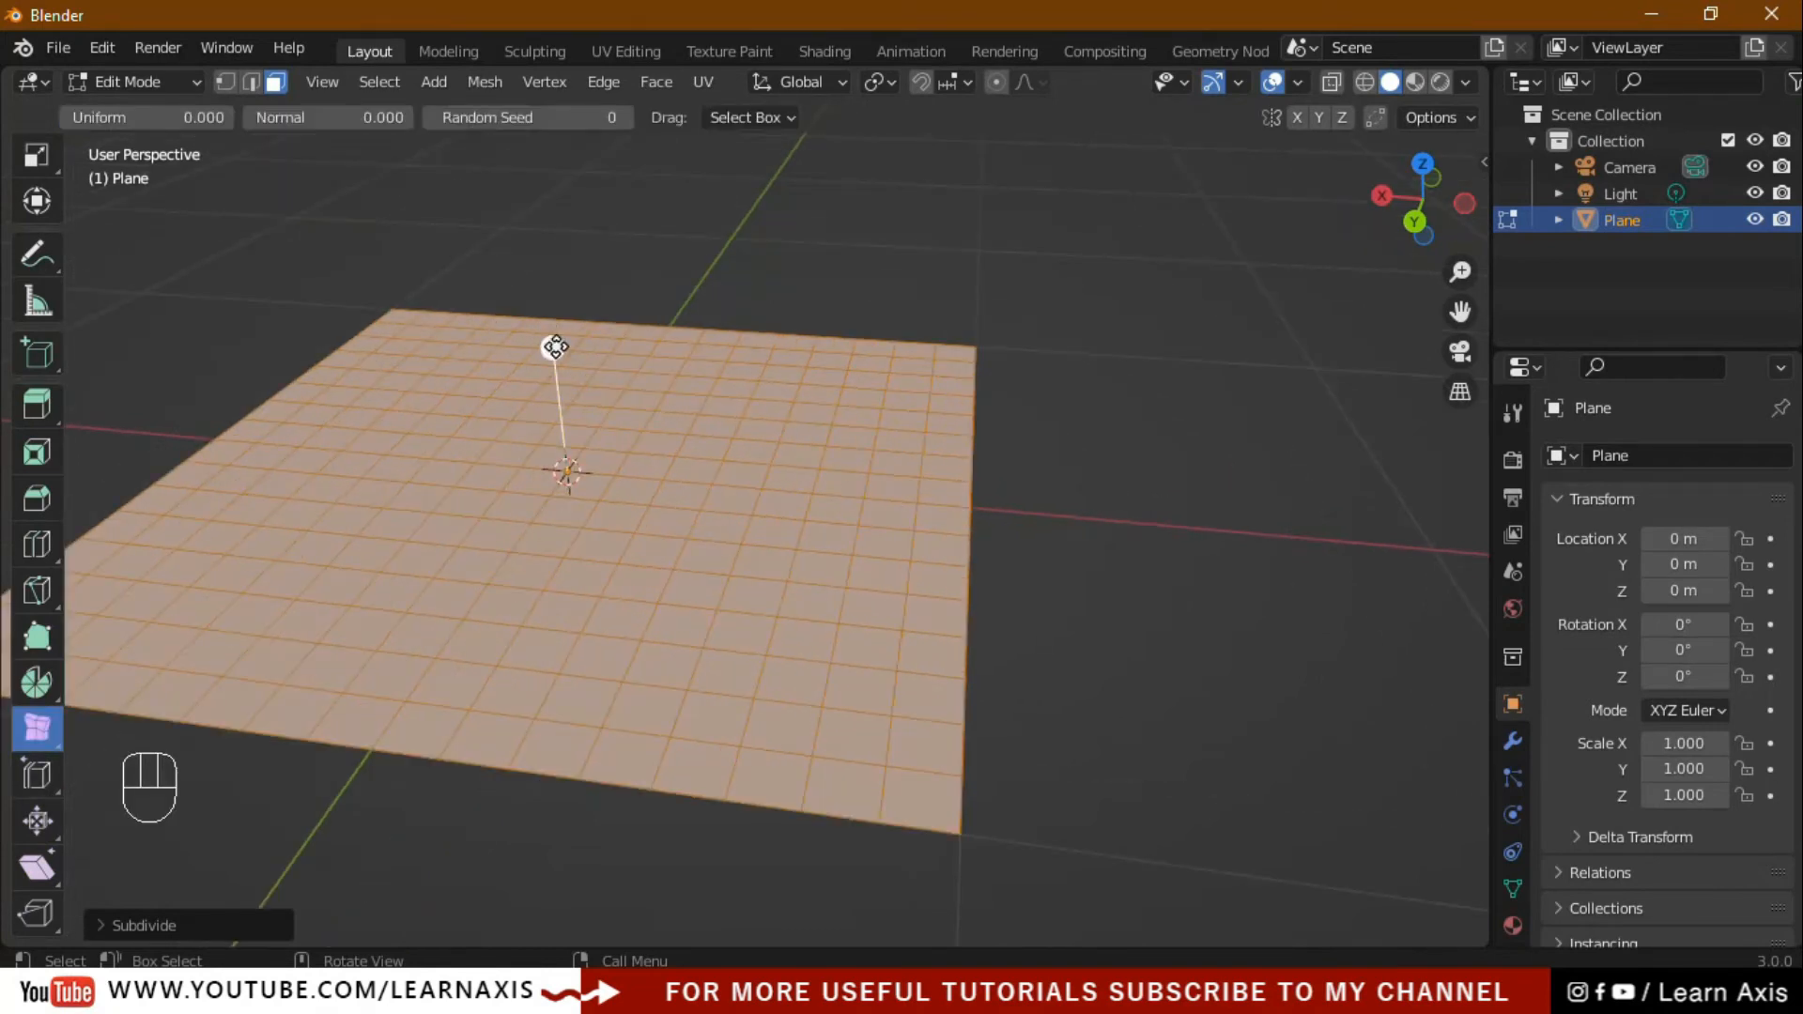
drag(556, 340, 566, 498)
mouse_move(562, 457)
shift+mouse_down()
mouse_move(576, 290)
mouse_move(562, 487)
shift+mouse_up()
shift+drag(568, 388, 564, 510)
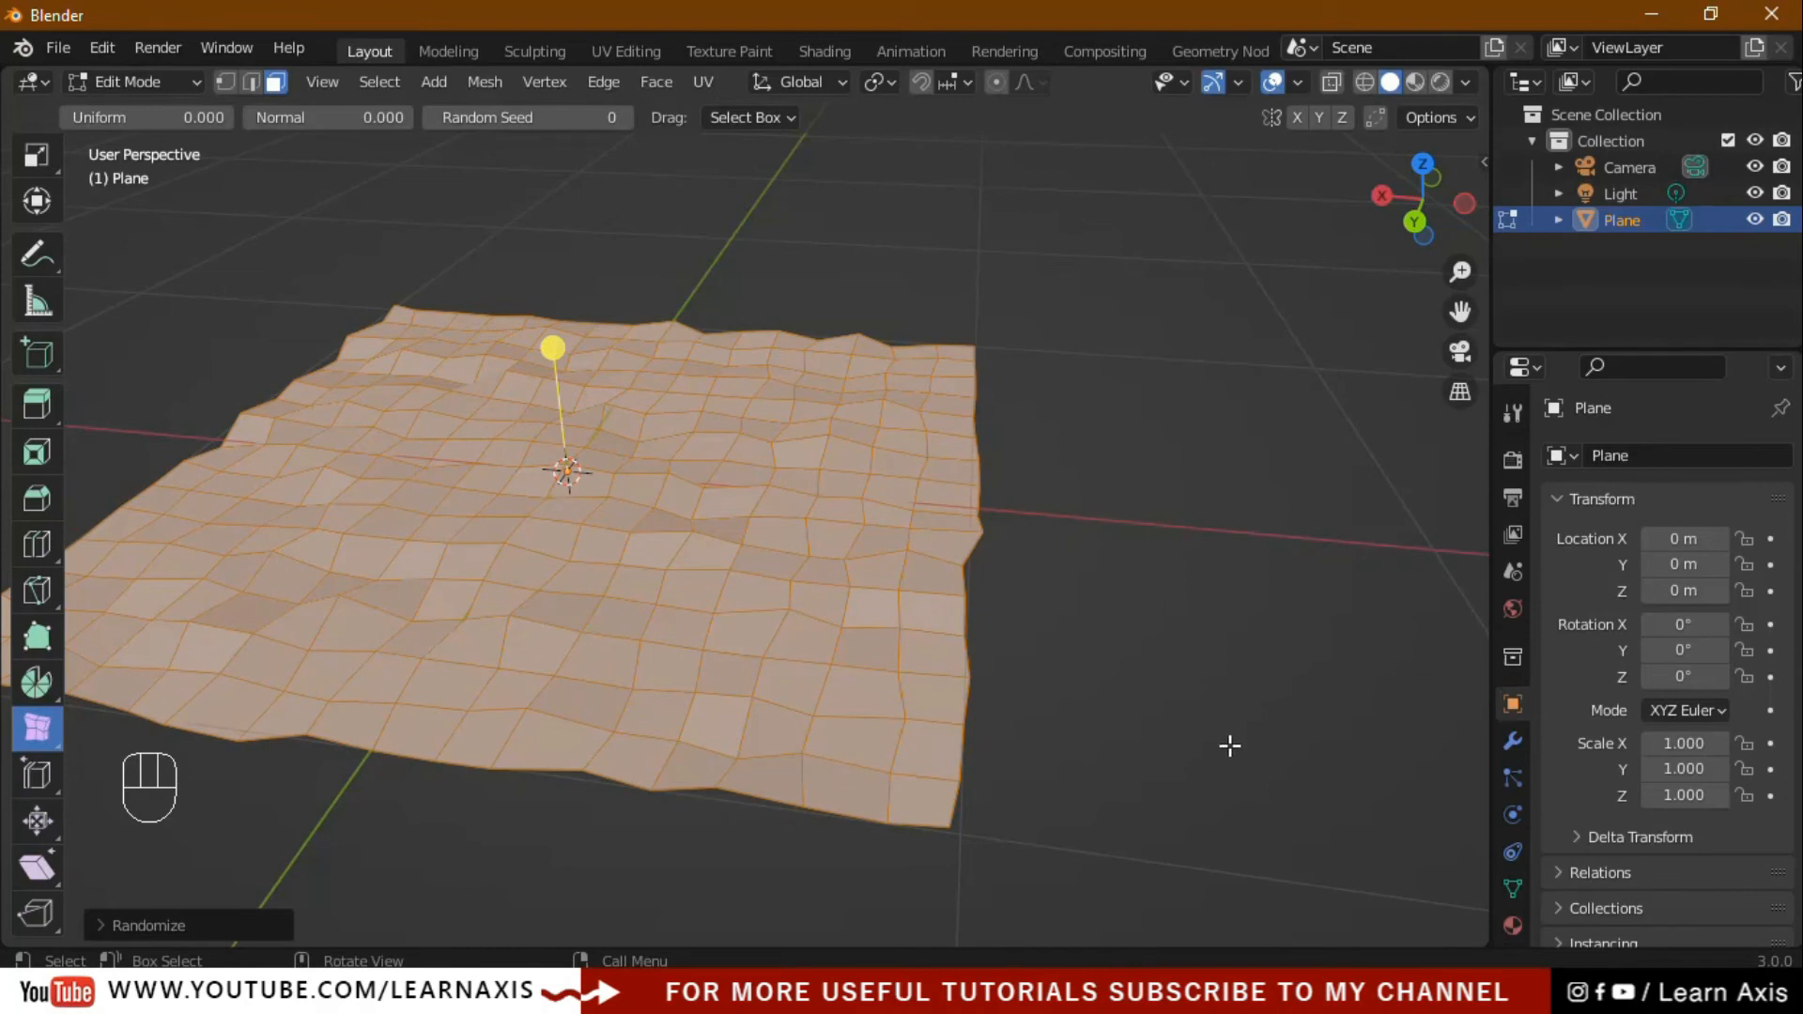
Return to Object Mode and deselect the randomized plane to check its bumps from a low angle
key(Tab)
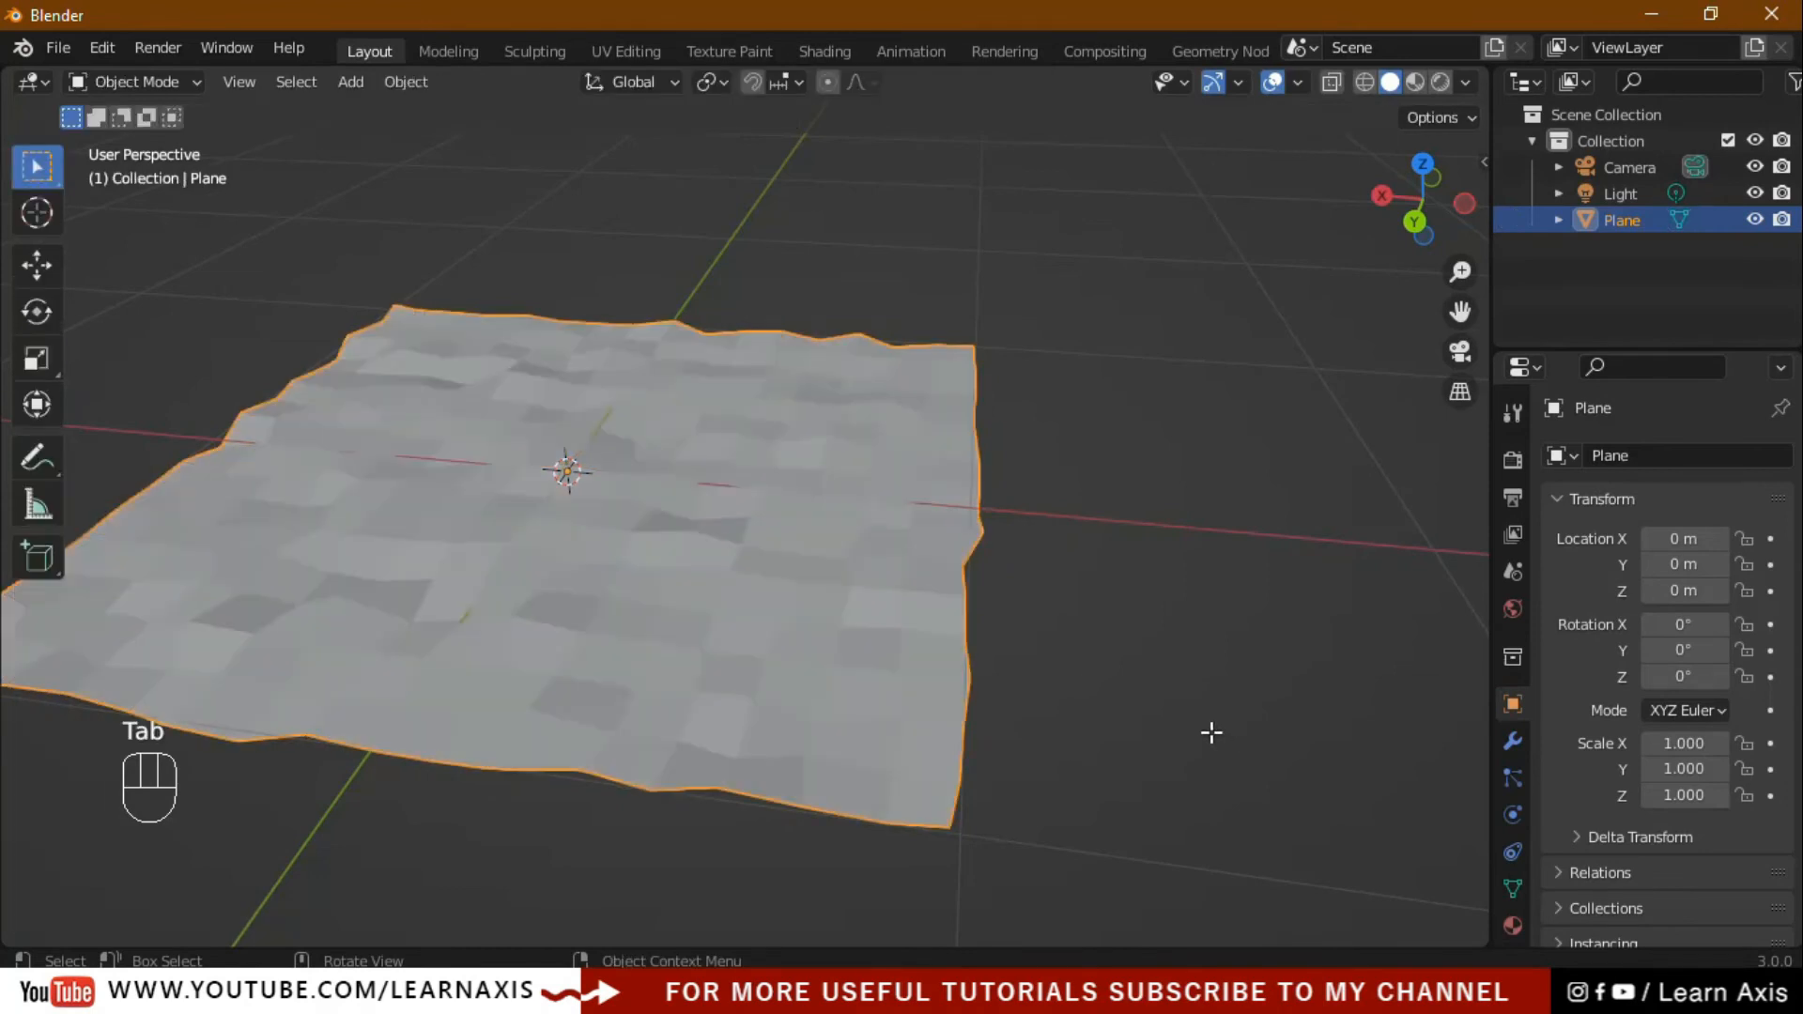
click(1202, 742)
middle_drag(1199, 752, 1181, 669)
middle_drag(789, 674, 1130, 716)
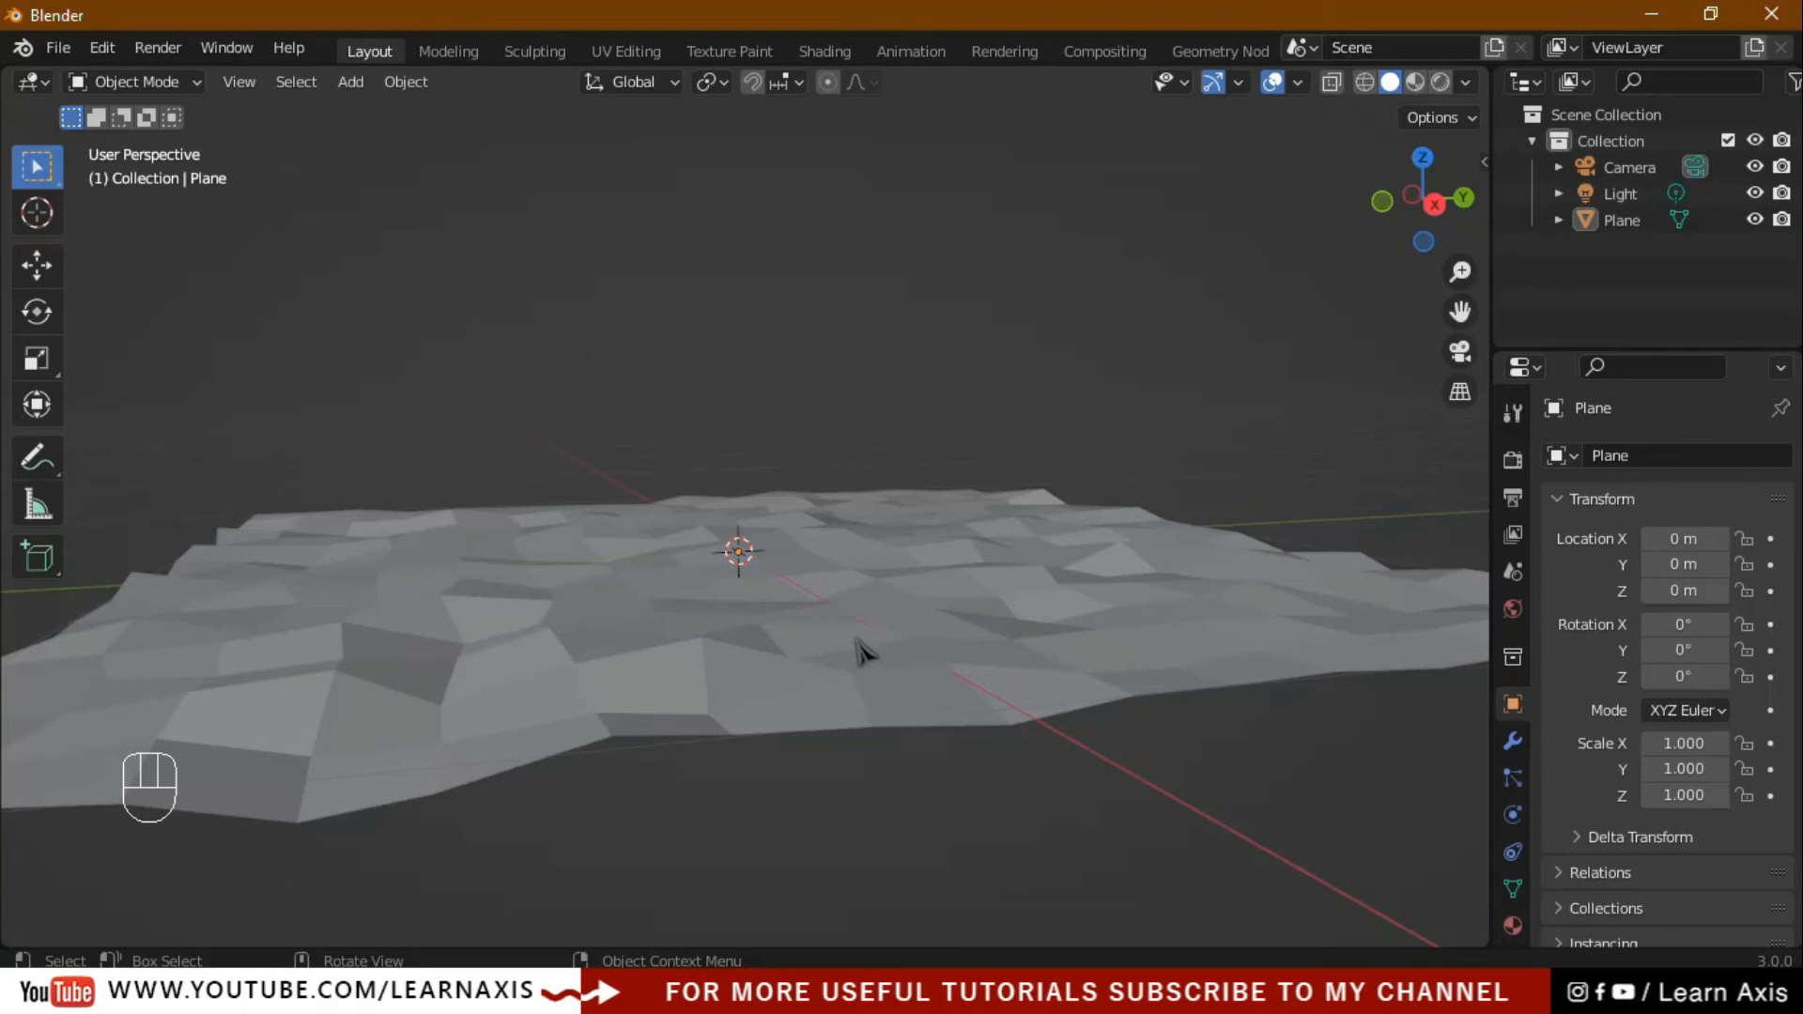
middle_drag(864, 655, 835, 696)
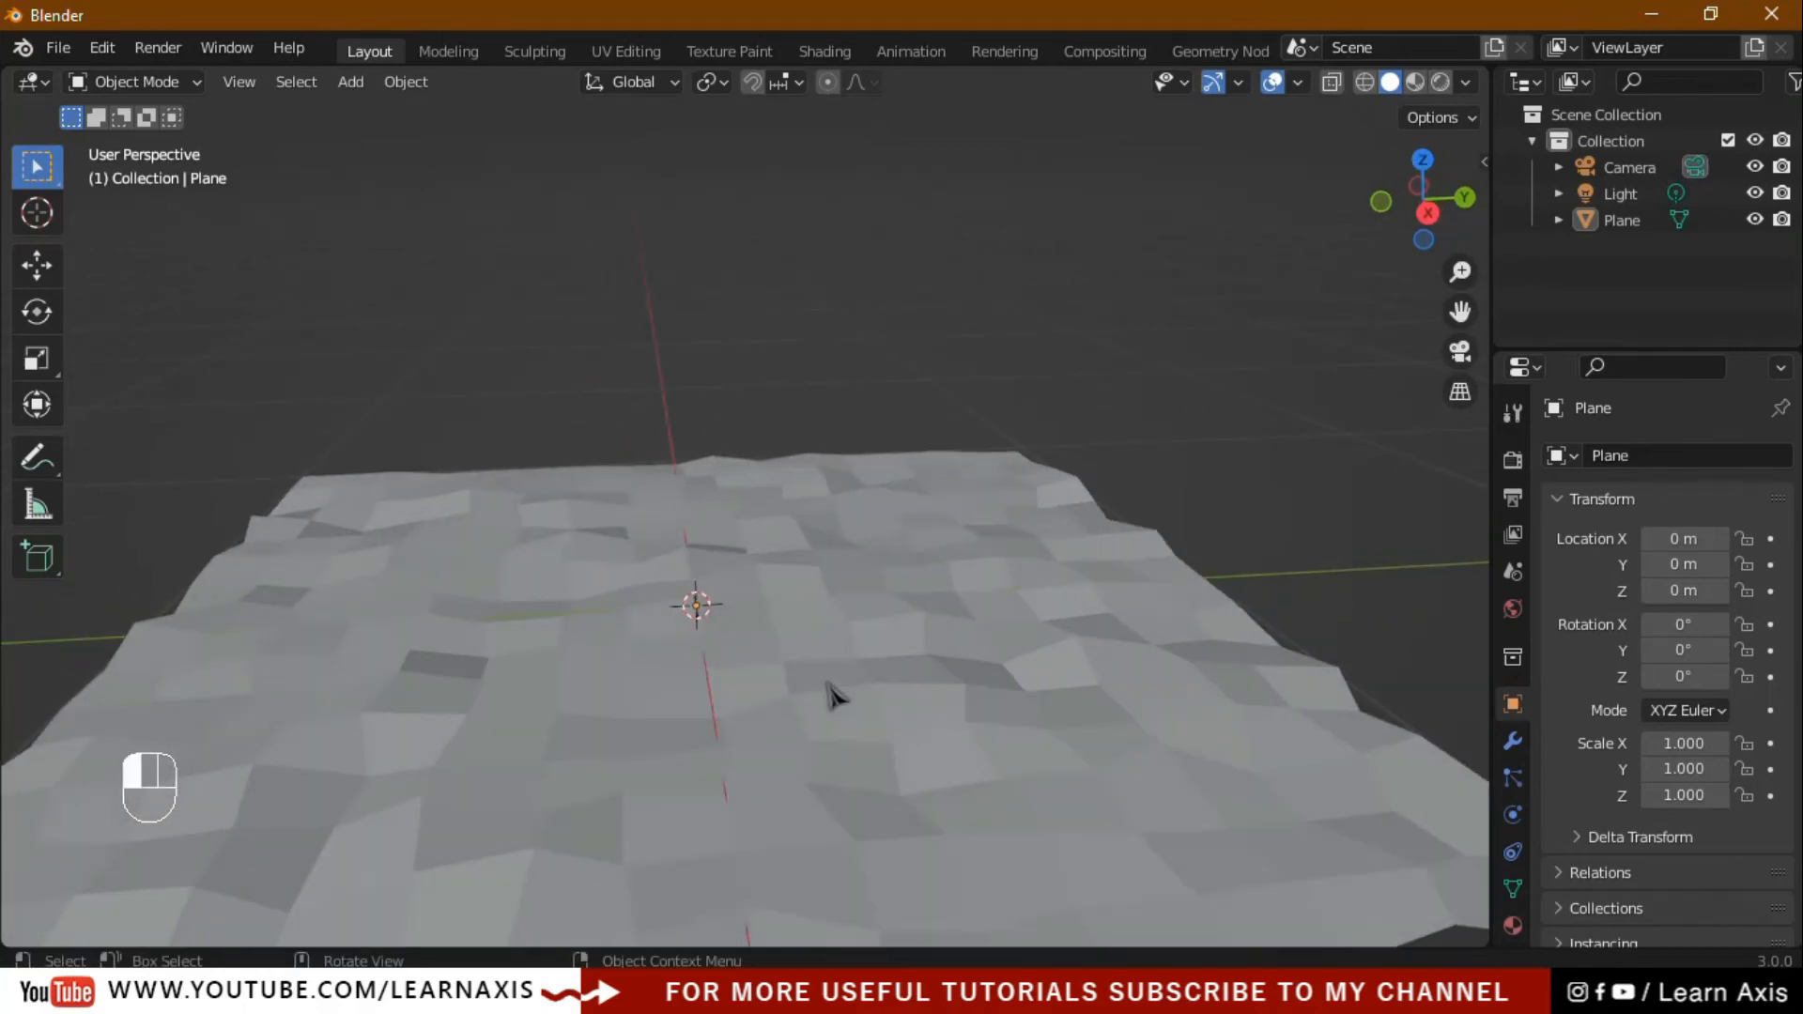
Smooth the whole terrain plane with the Smooth tool in Edit Mode, then return to Object Mode and deselect it
click(830, 693)
scroll(981, 746, down, 3)
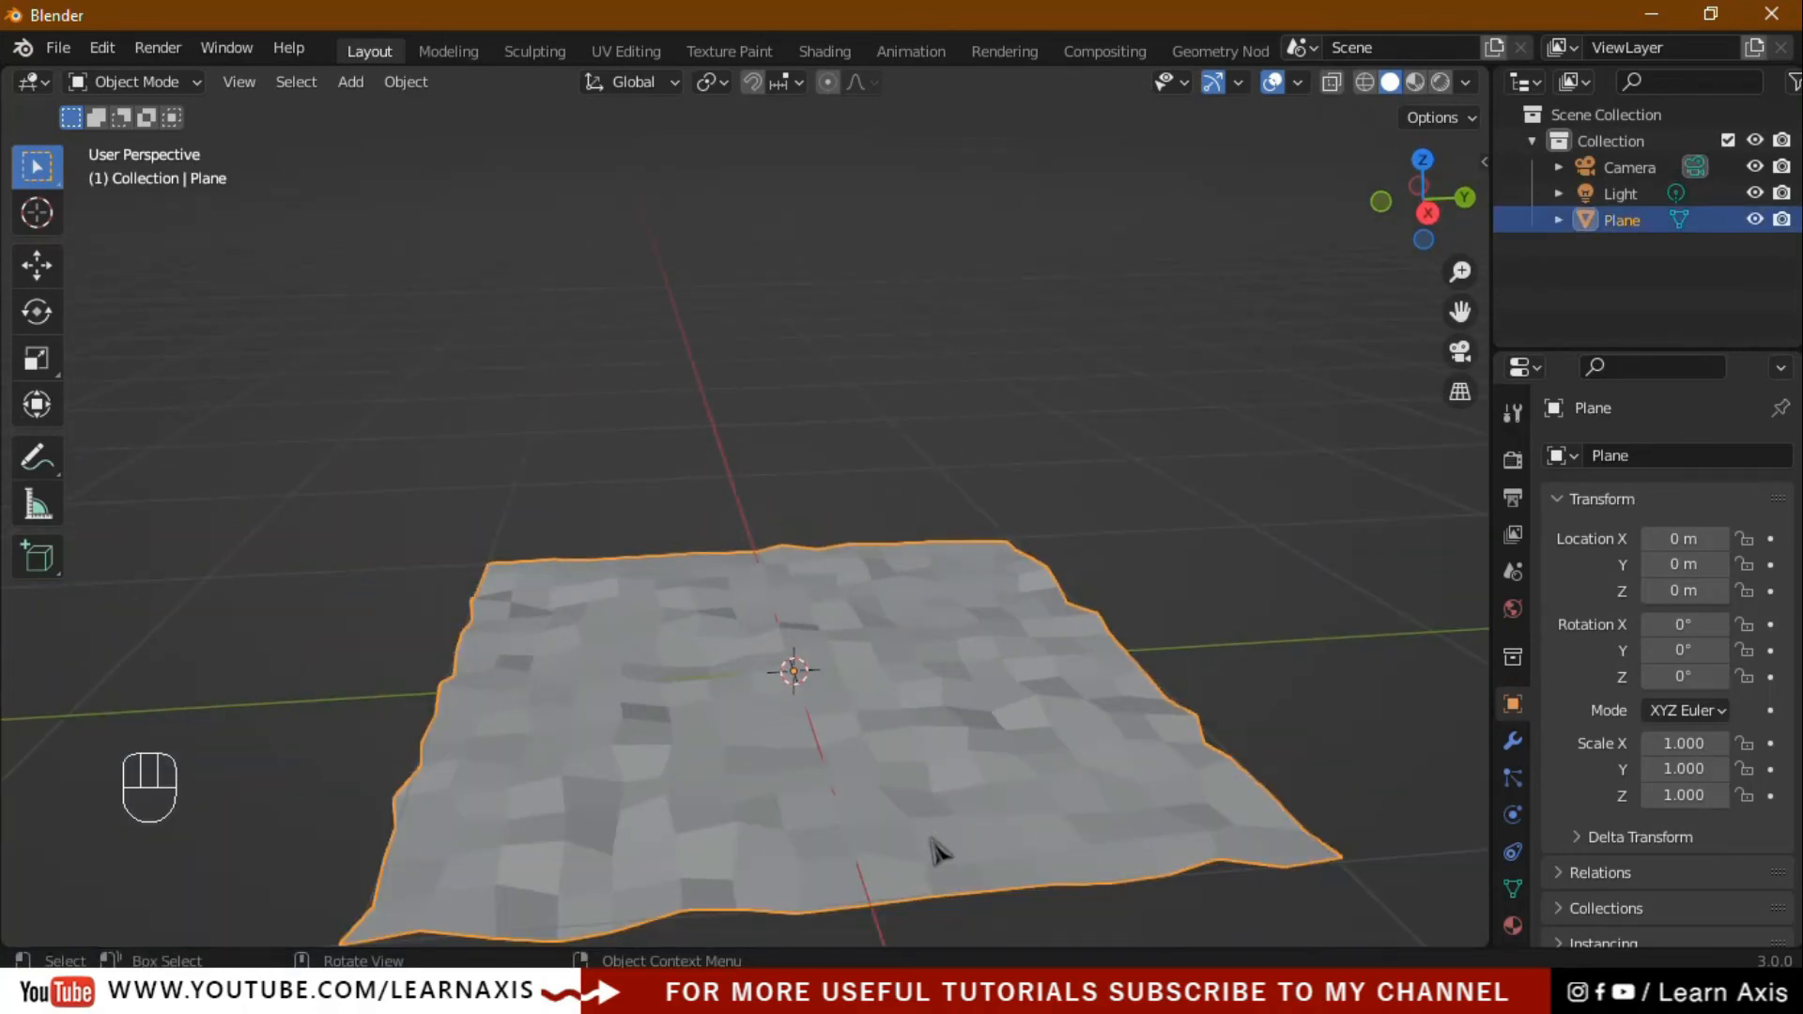
key(Tab)
click(55, 936)
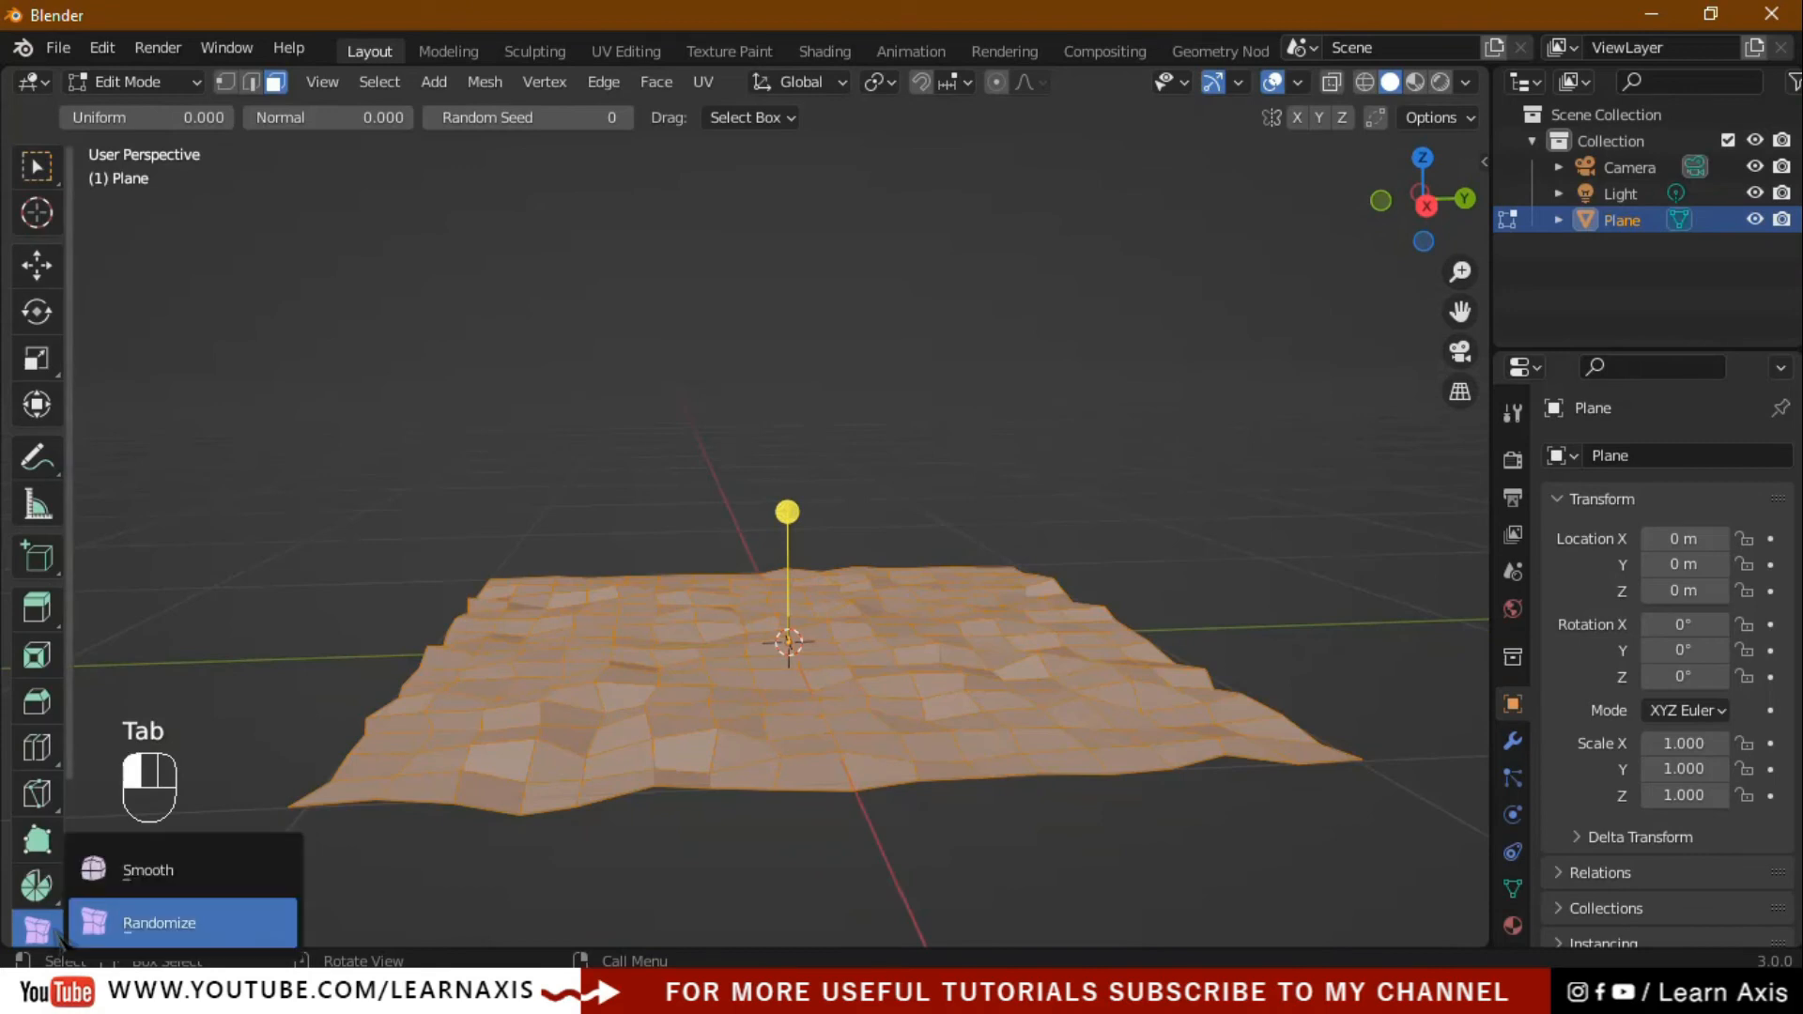
click(106, 887)
scroll(980, 737, up, 2)
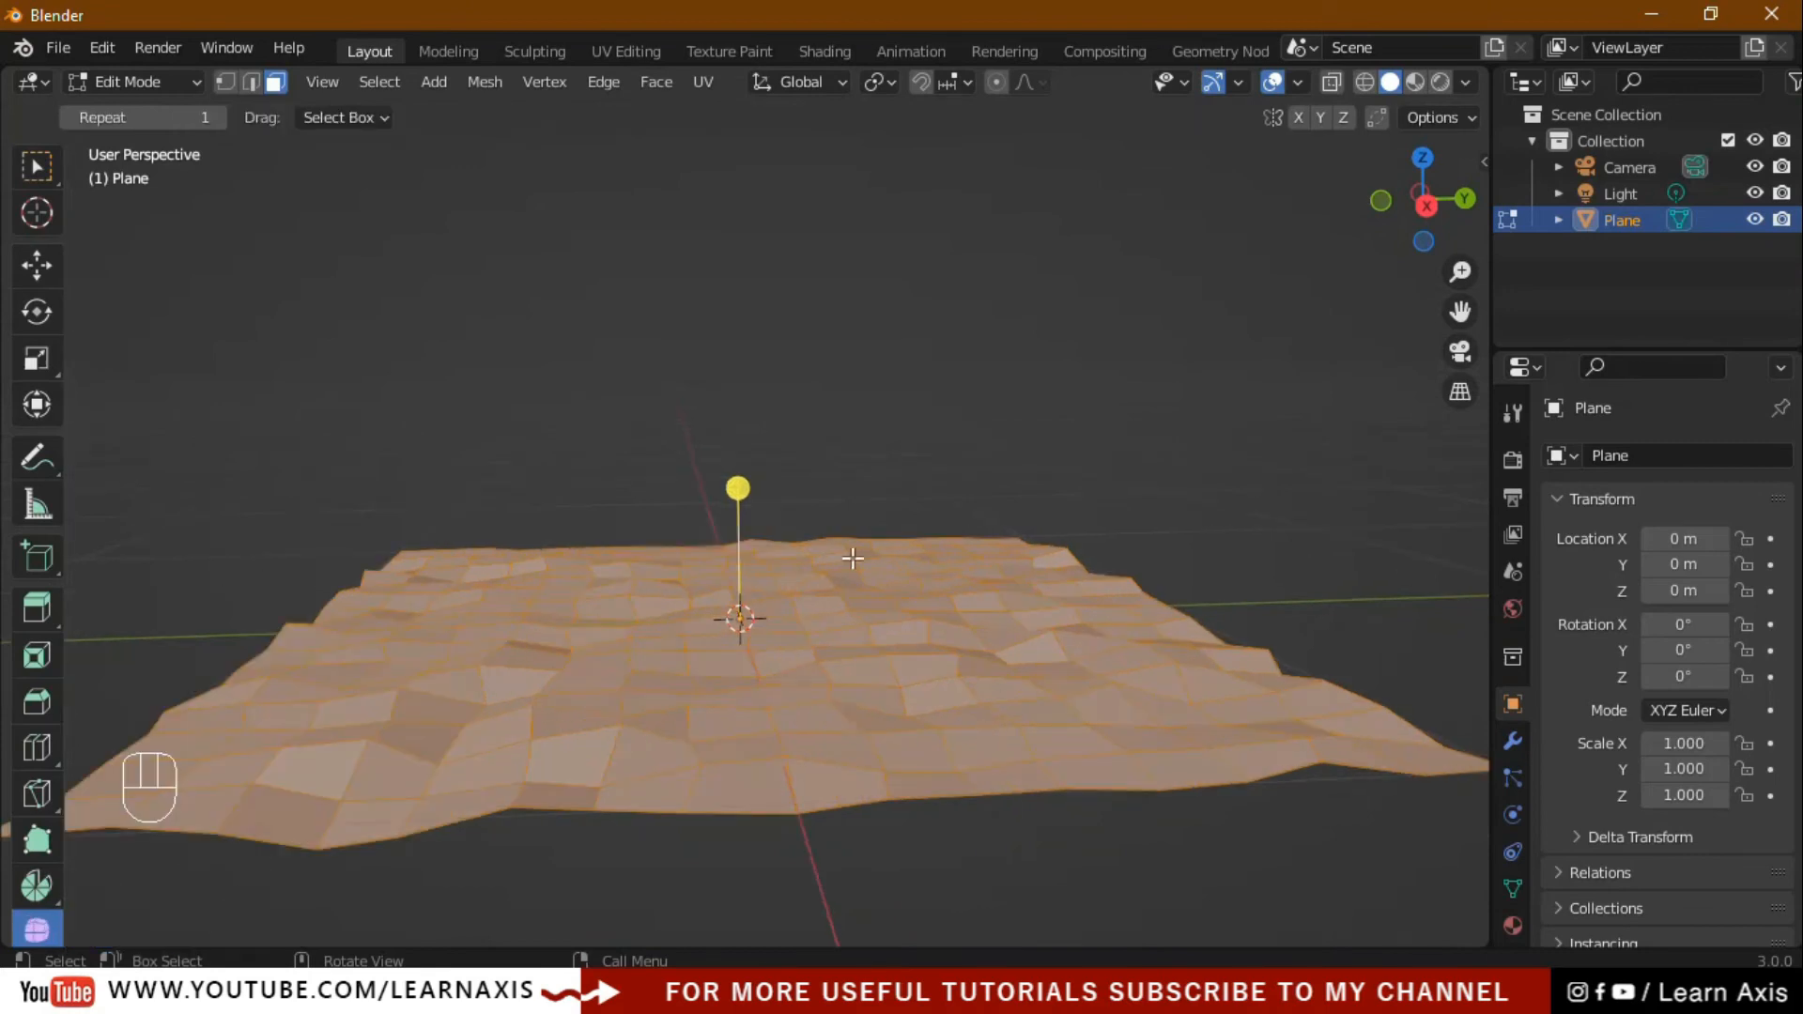
drag(735, 479, 824, 642)
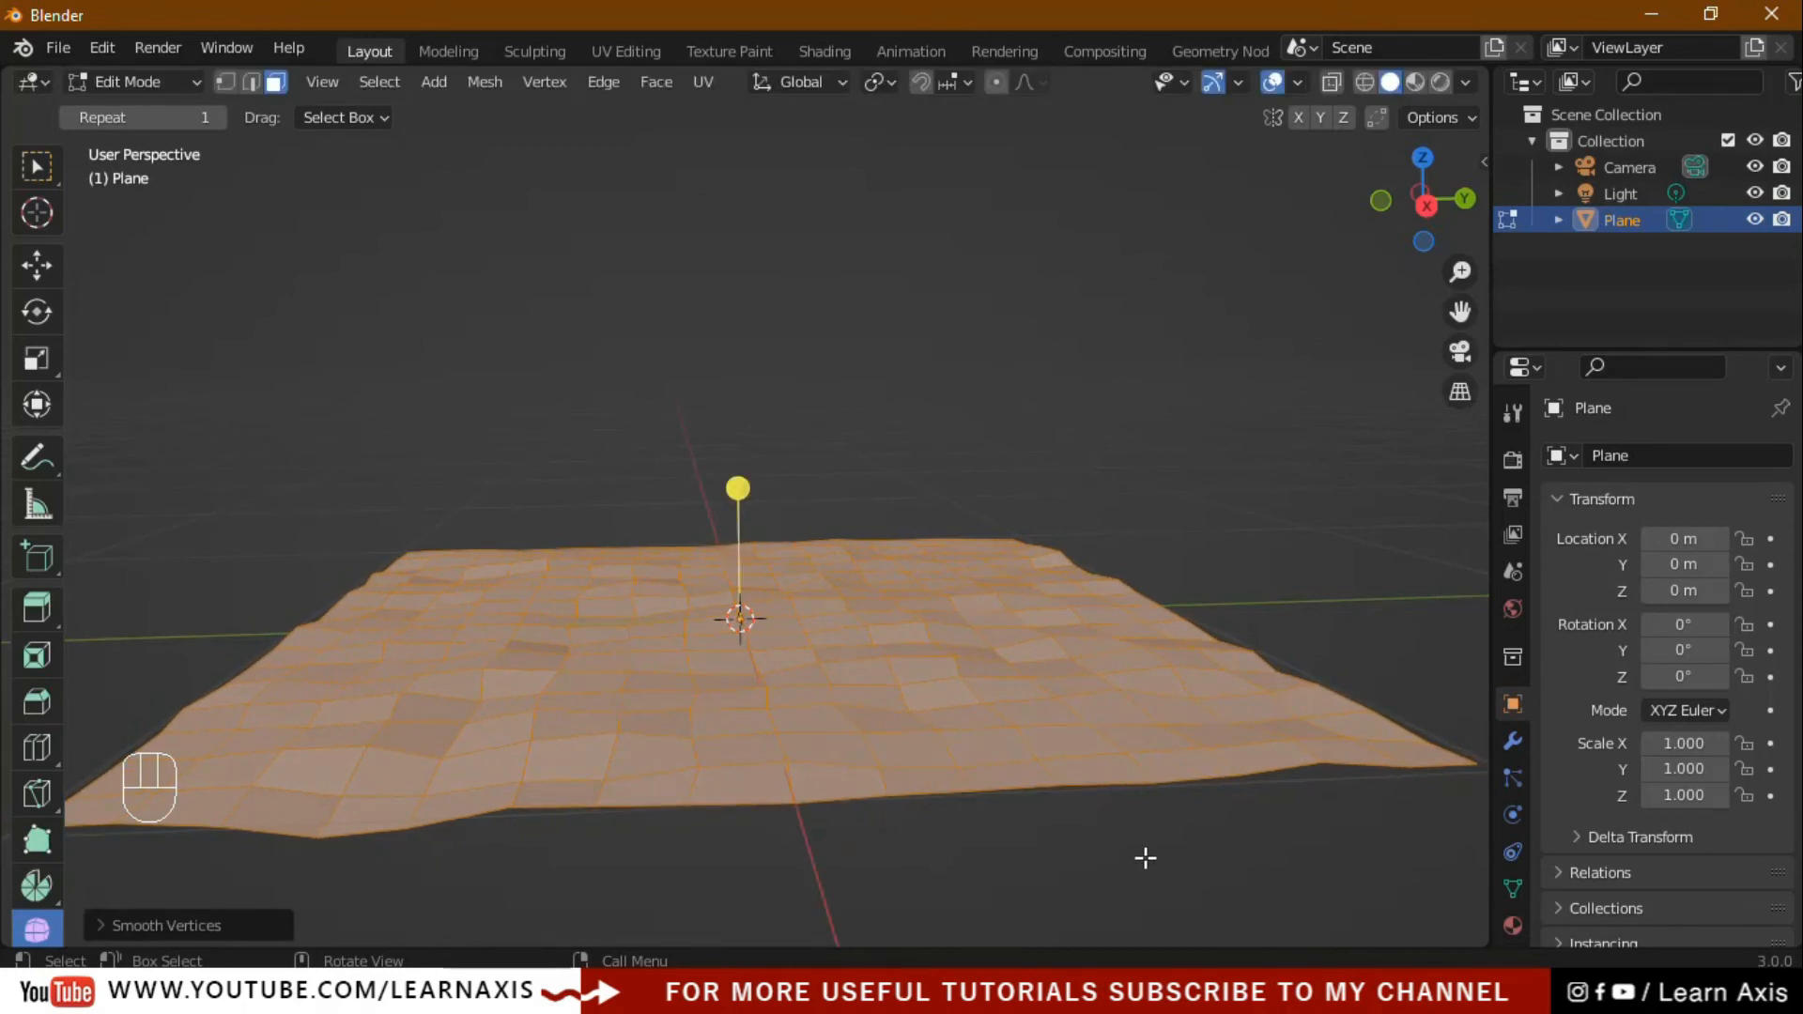
key(Tab)
click(1112, 861)
middle_drag(1125, 867, 1167, 779)
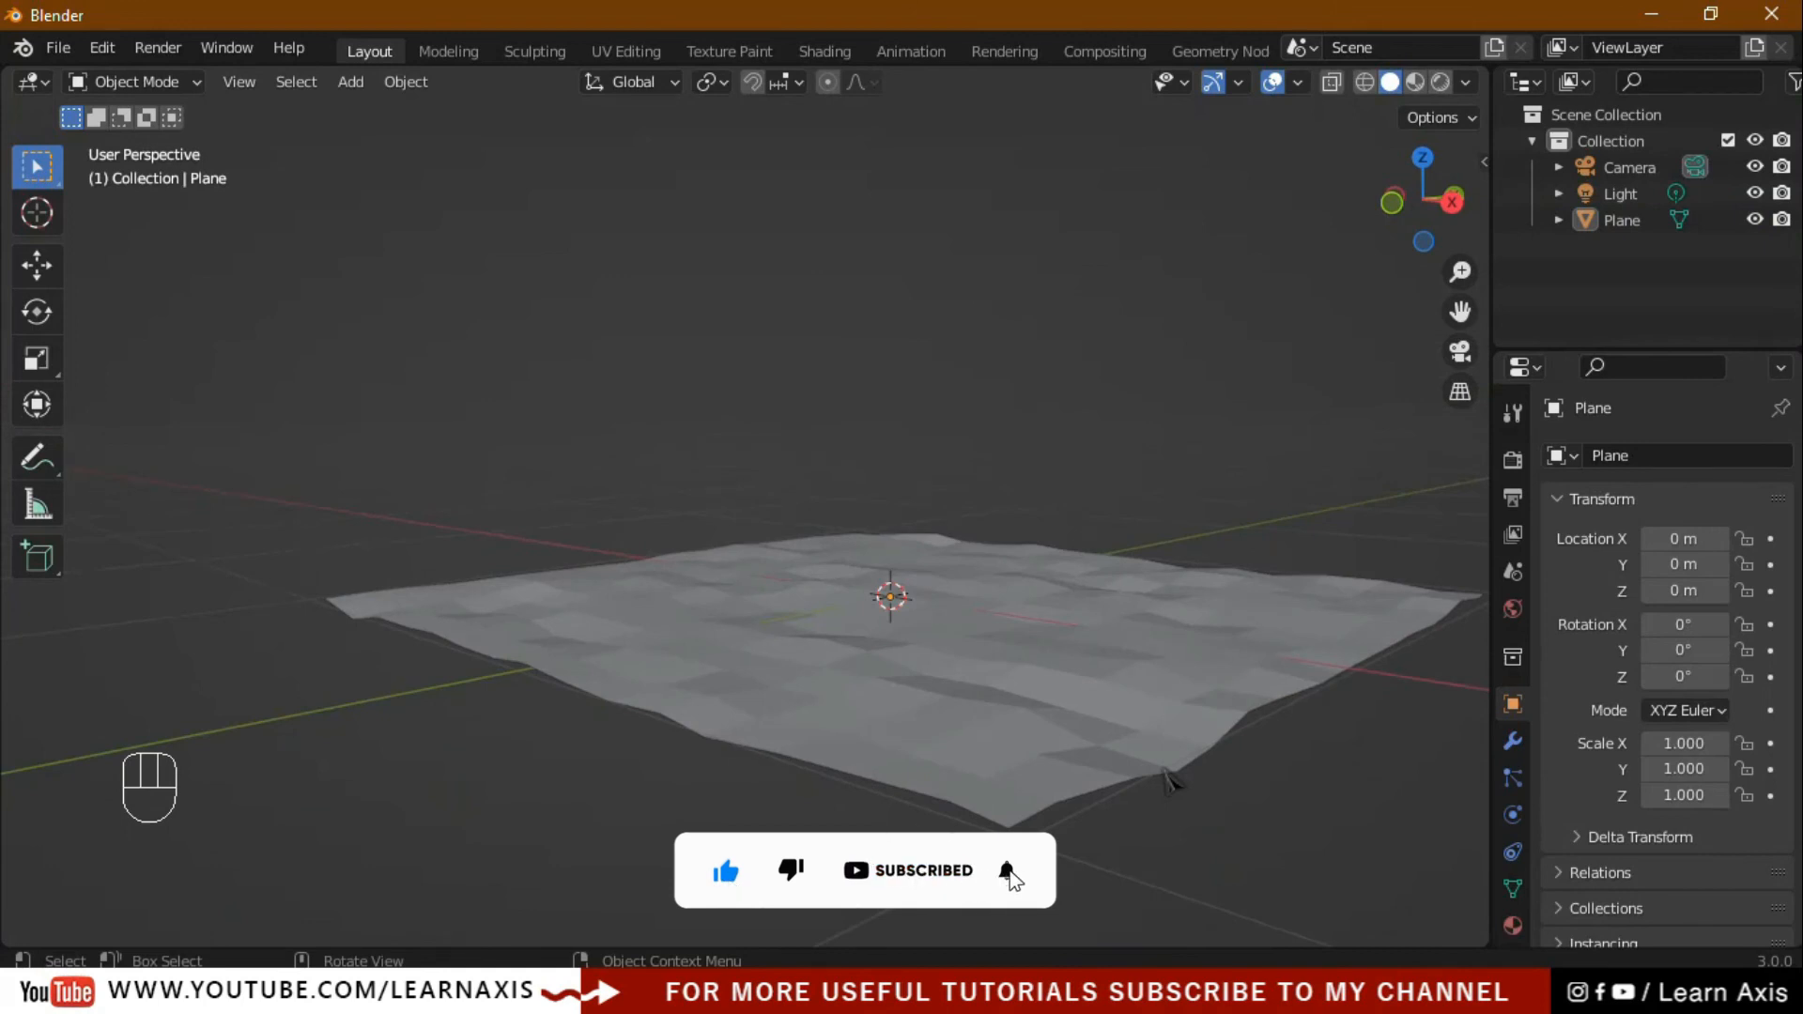
scroll(1169, 780, up, 2)
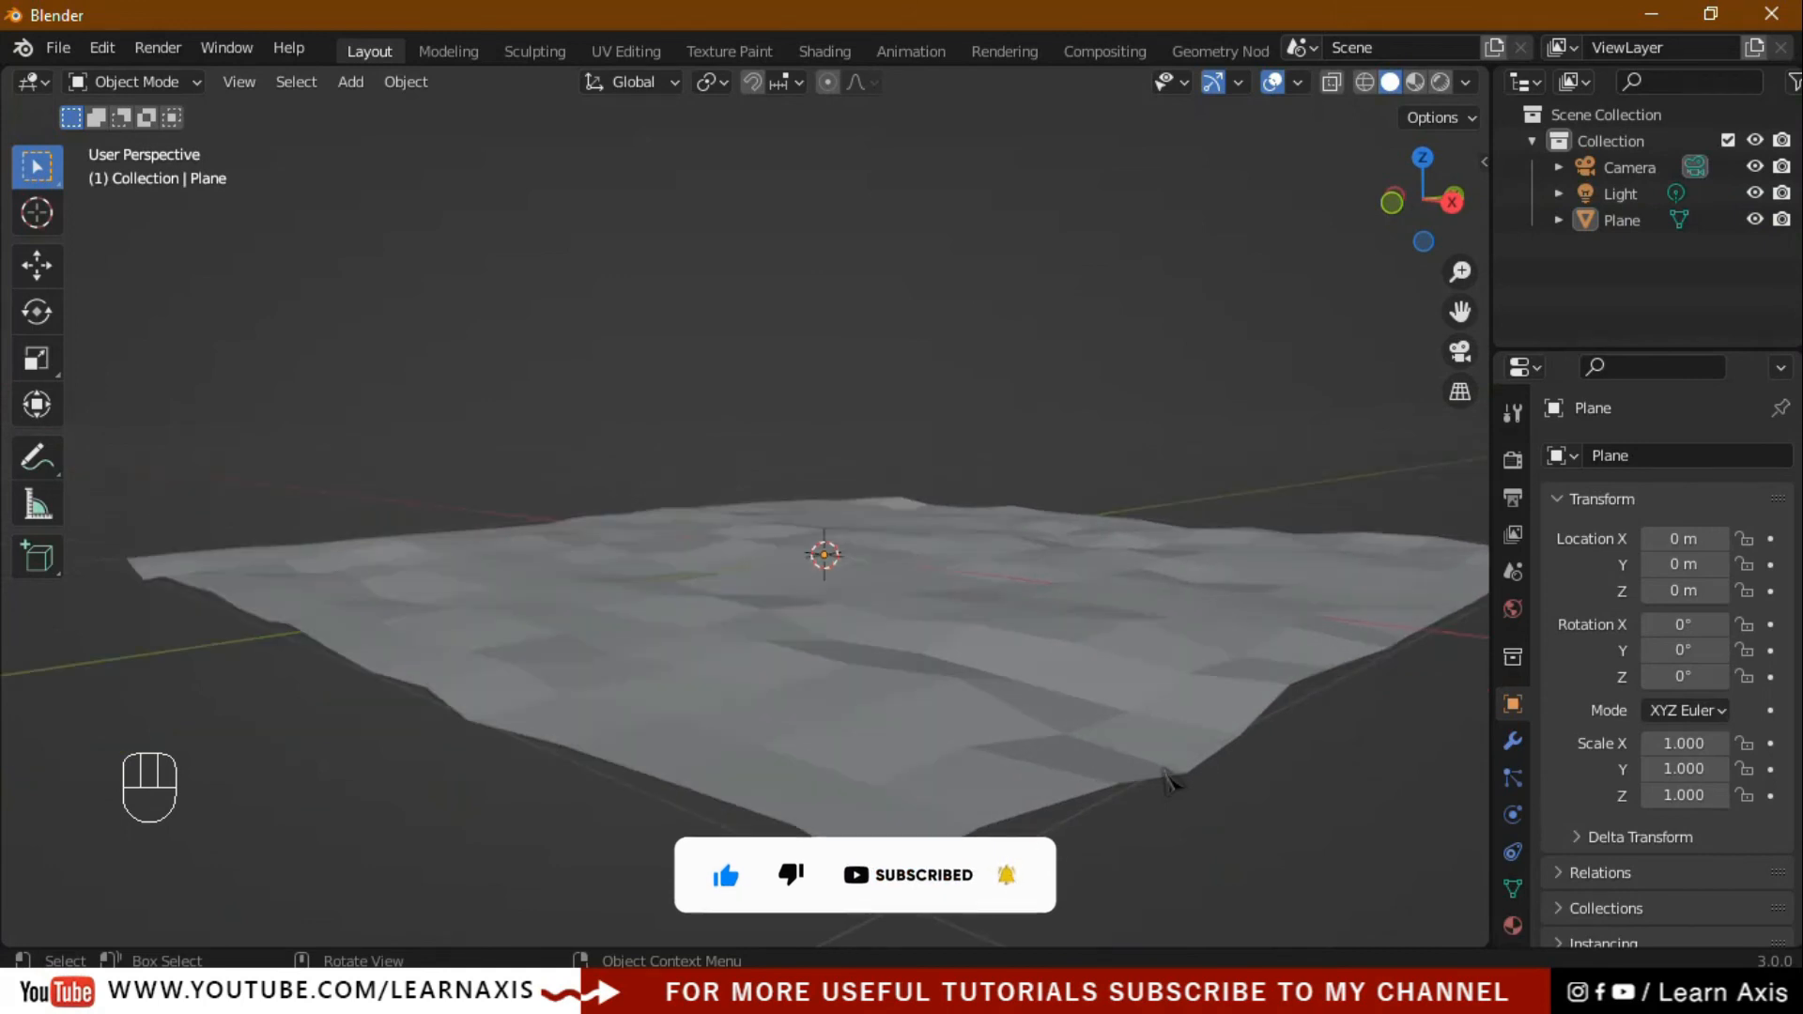